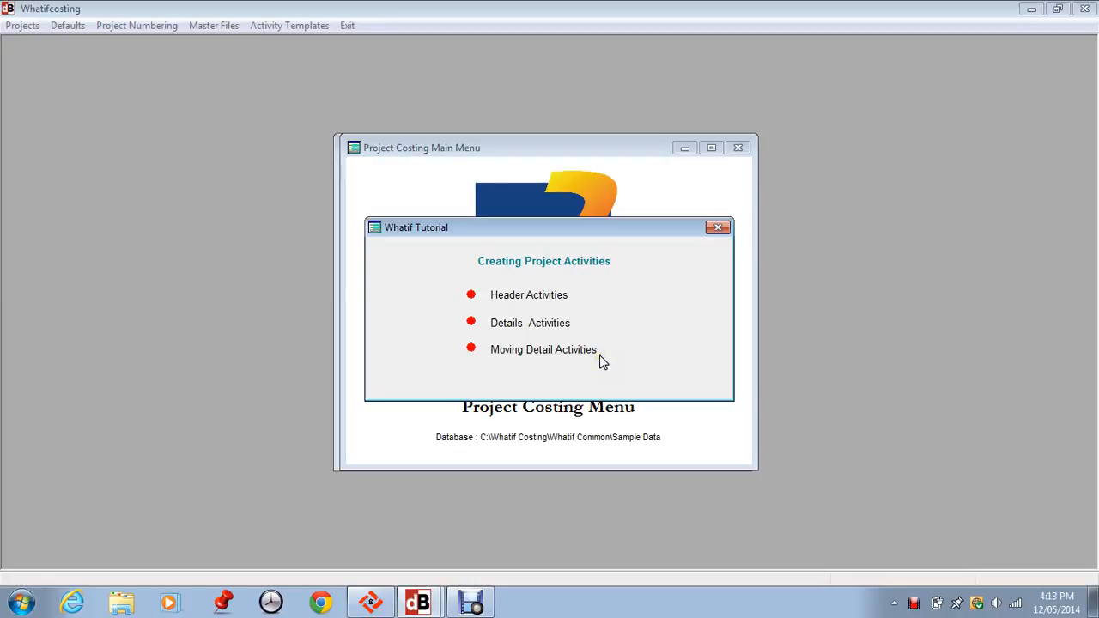
Close the tutorial notice and open the activity costing of project 45, Prepare Building Site
{"action": "left_click", "coordinate": [718, 228]}
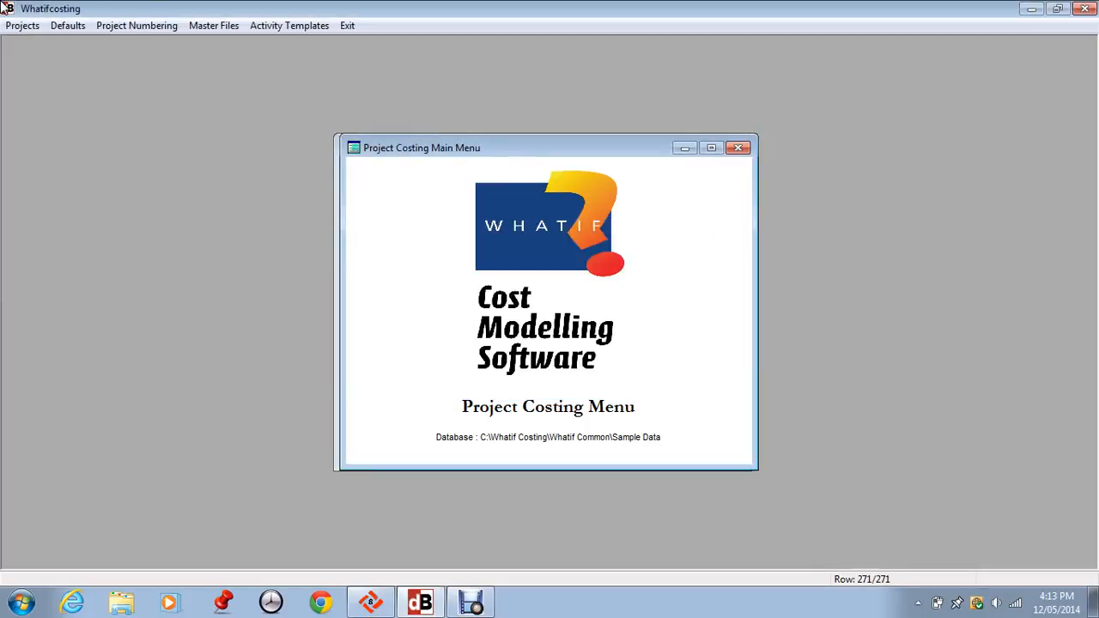
{"action": "left_click", "coordinate": [15, 26]}
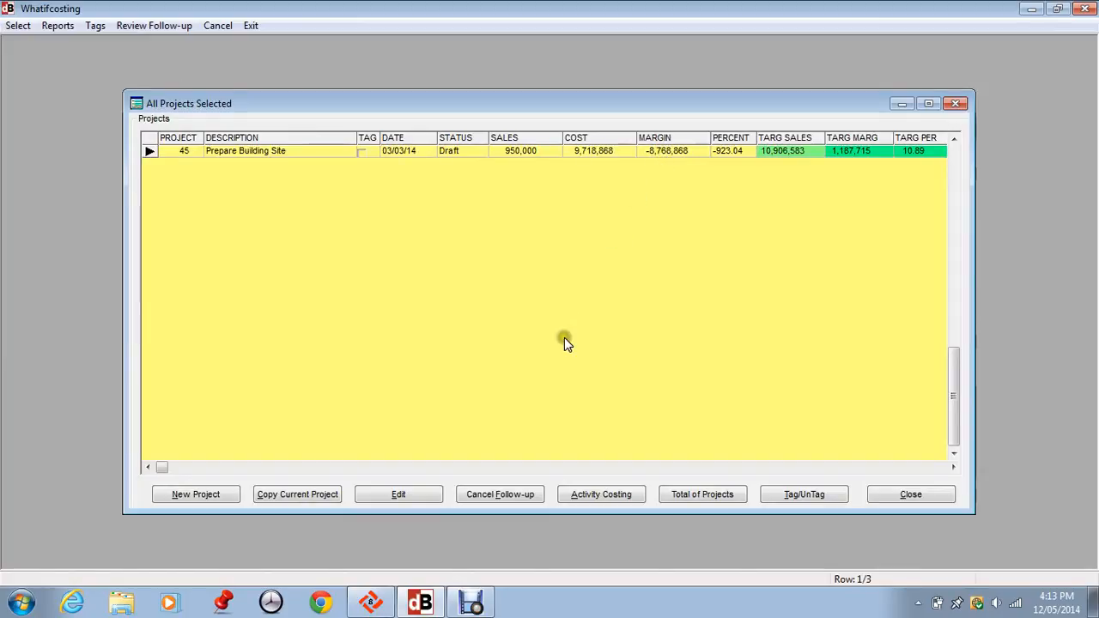
{"action": "left_click", "coordinate": [601, 495]}
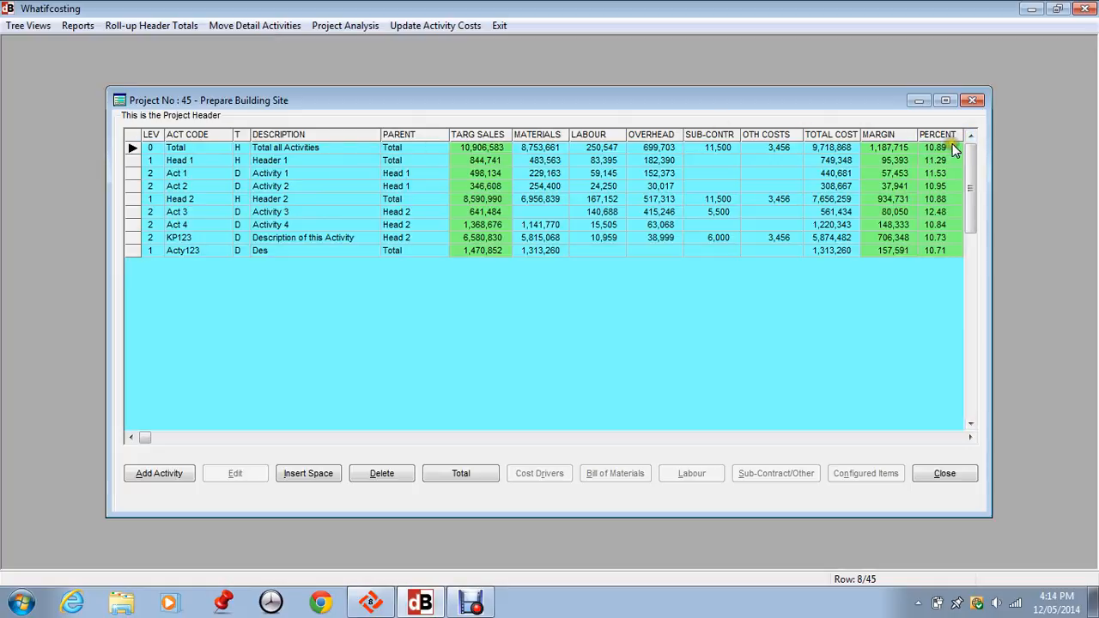
Examine the project's header and detail activities, including their levels and parent codes
{"action": "left_click", "coordinate": [155, 164]}
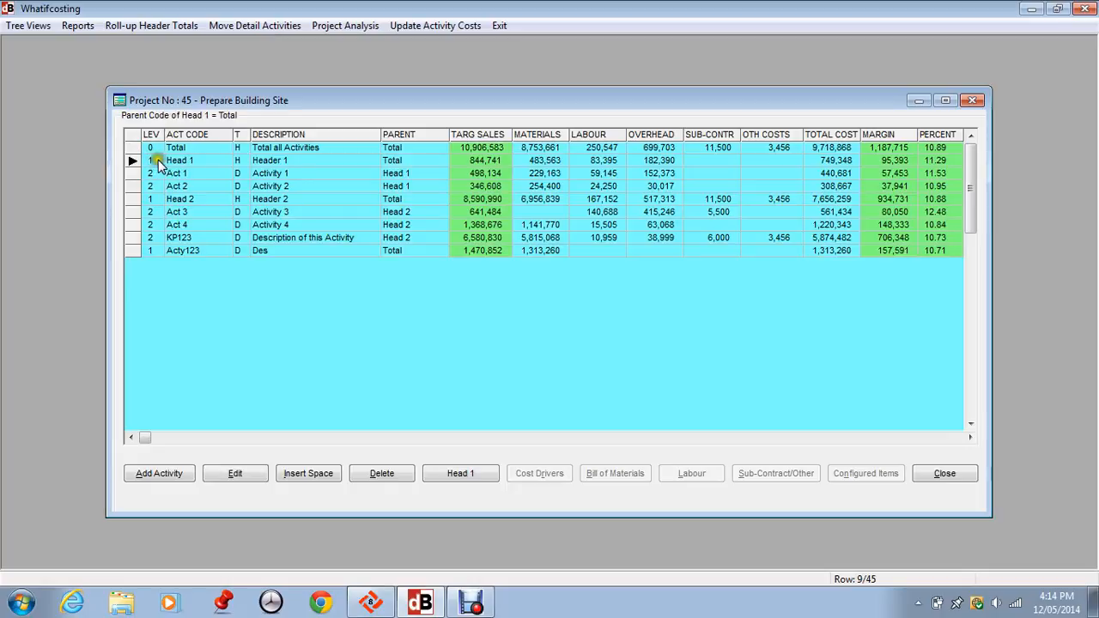
{"action": "left_click", "coordinate": [158, 201]}
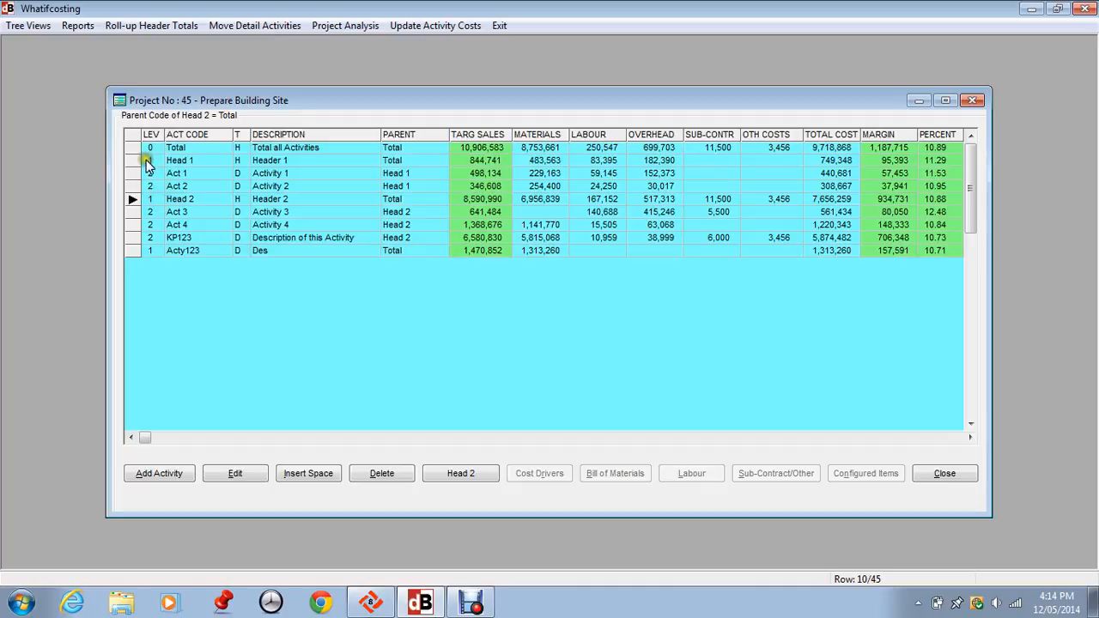
{"action": "left_click", "coordinate": [153, 162]}
{"action": "left_click", "coordinate": [167, 173]}
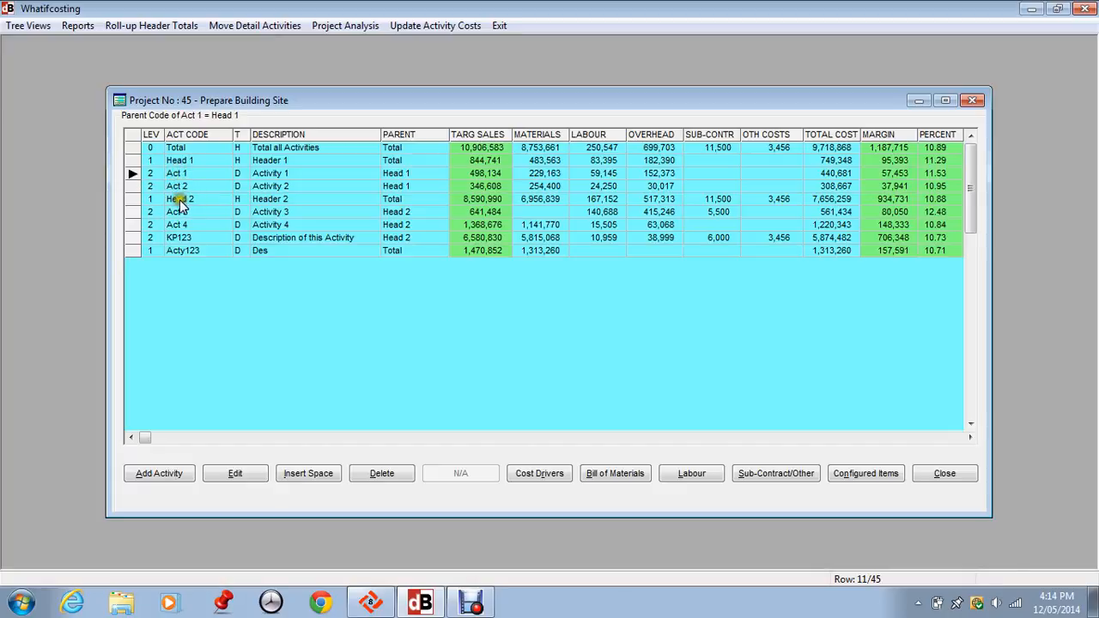
{"action": "left_click", "coordinate": [178, 199]}
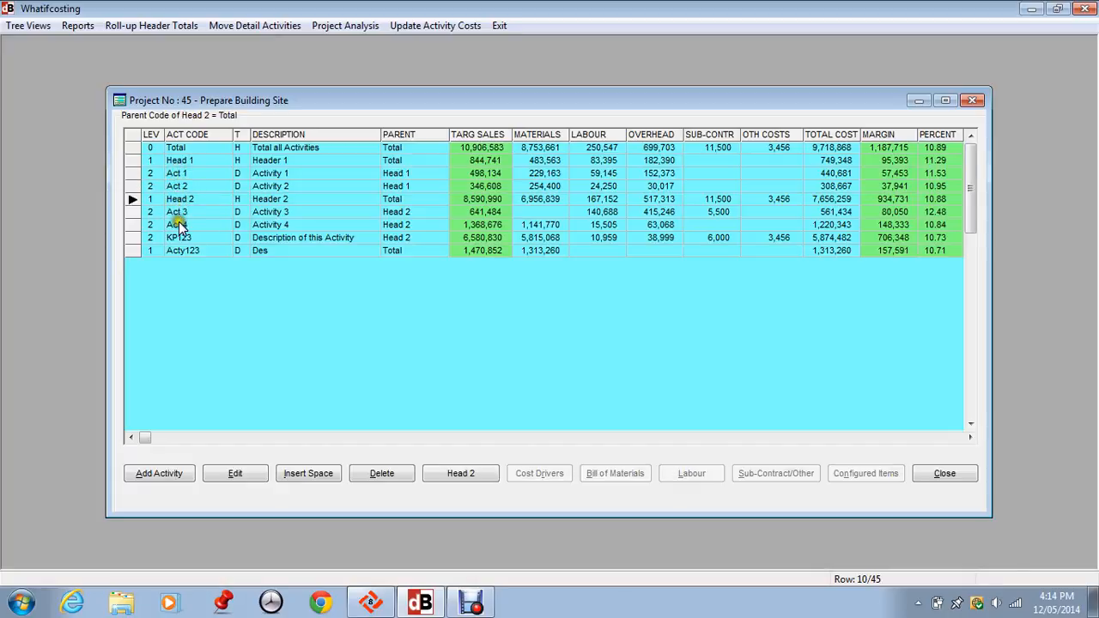
{"action": "left_click", "coordinate": [177, 212]}
{"action": "left_click", "coordinate": [178, 225]}
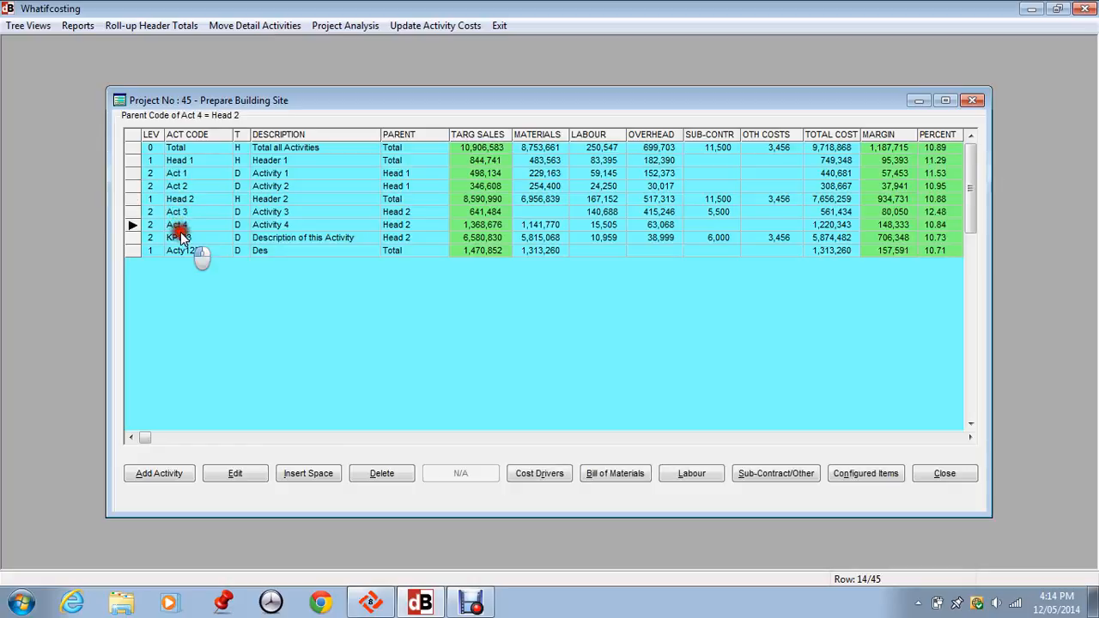
{"action": "left_click", "coordinate": [179, 238]}
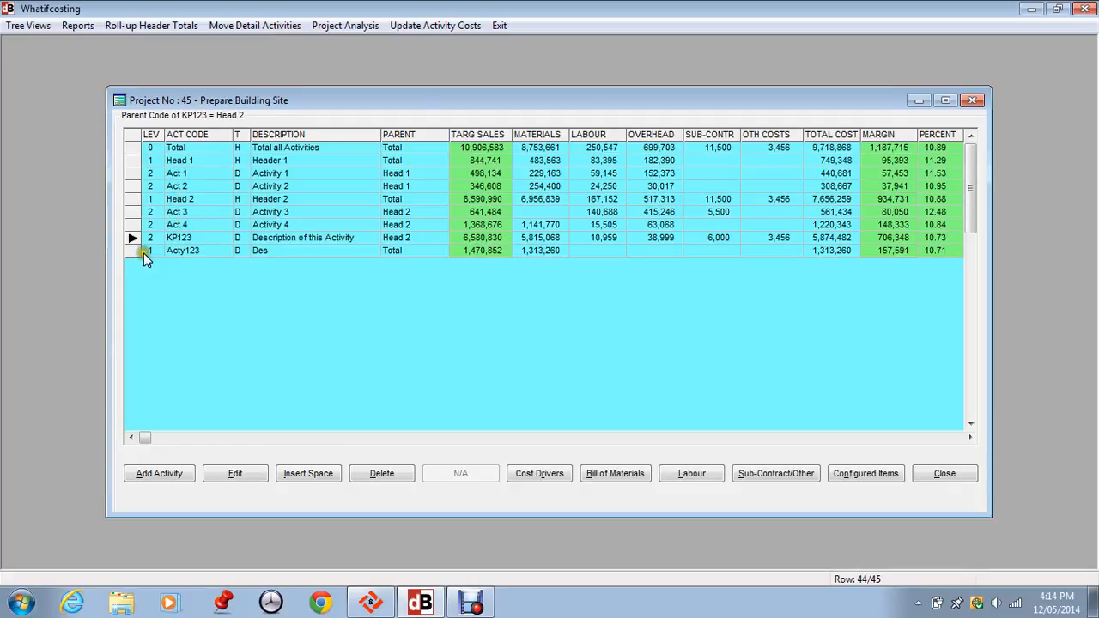
Try to add an activity to the detail activity Acty123
{"action": "left_click", "coordinate": [181, 252]}
{"action": "left_click", "coordinate": [153, 475]}
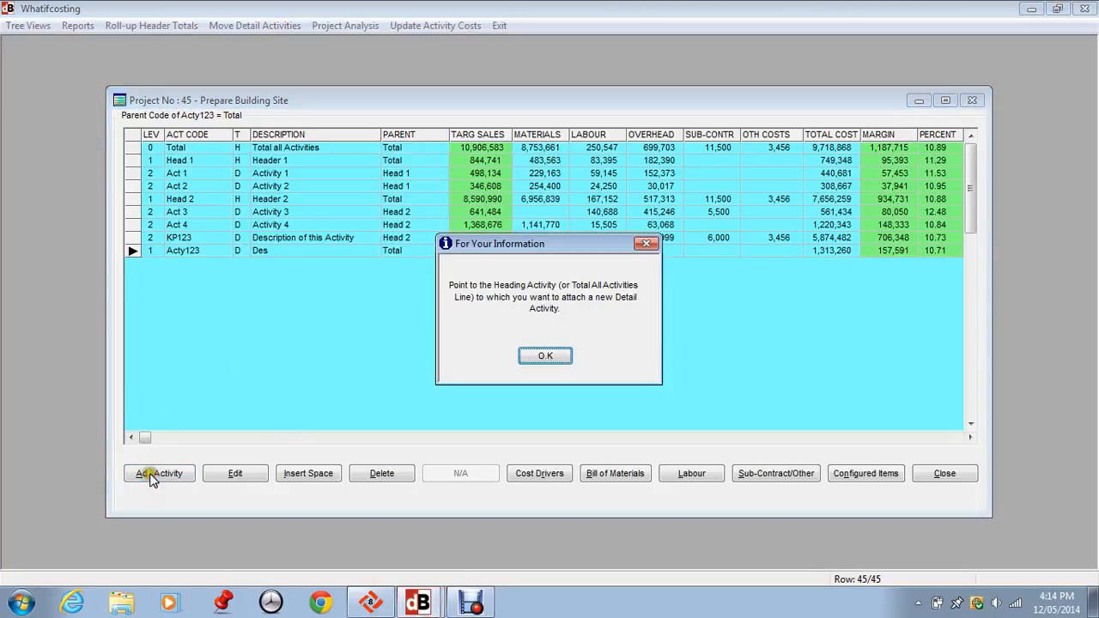
{"action": "left_click", "coordinate": [548, 357]}
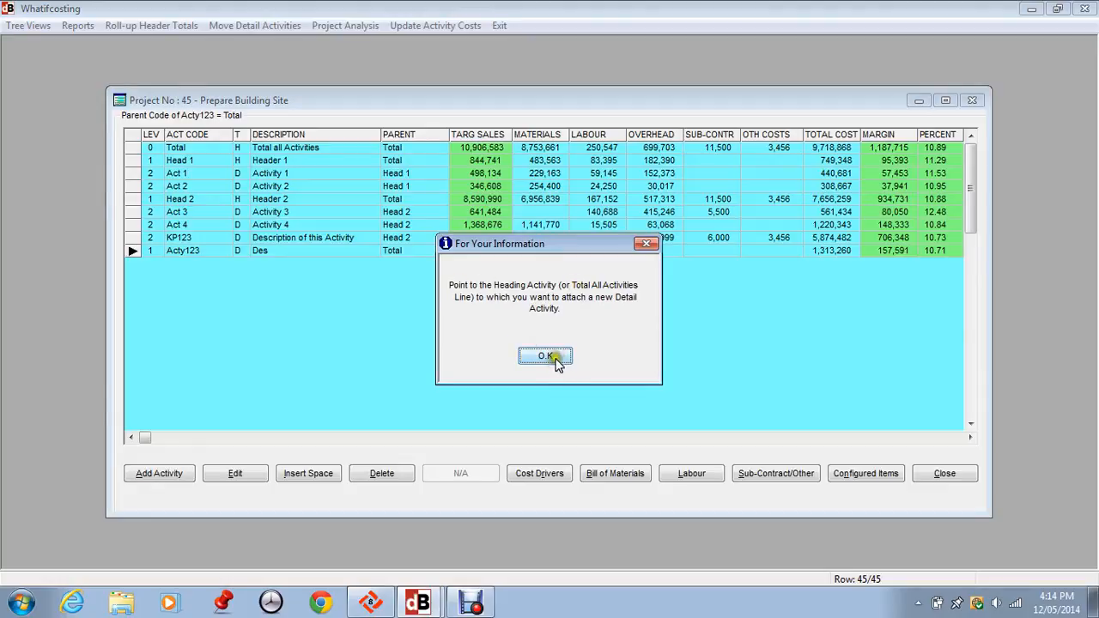
{"action": "left_click", "coordinate": [549, 356]}
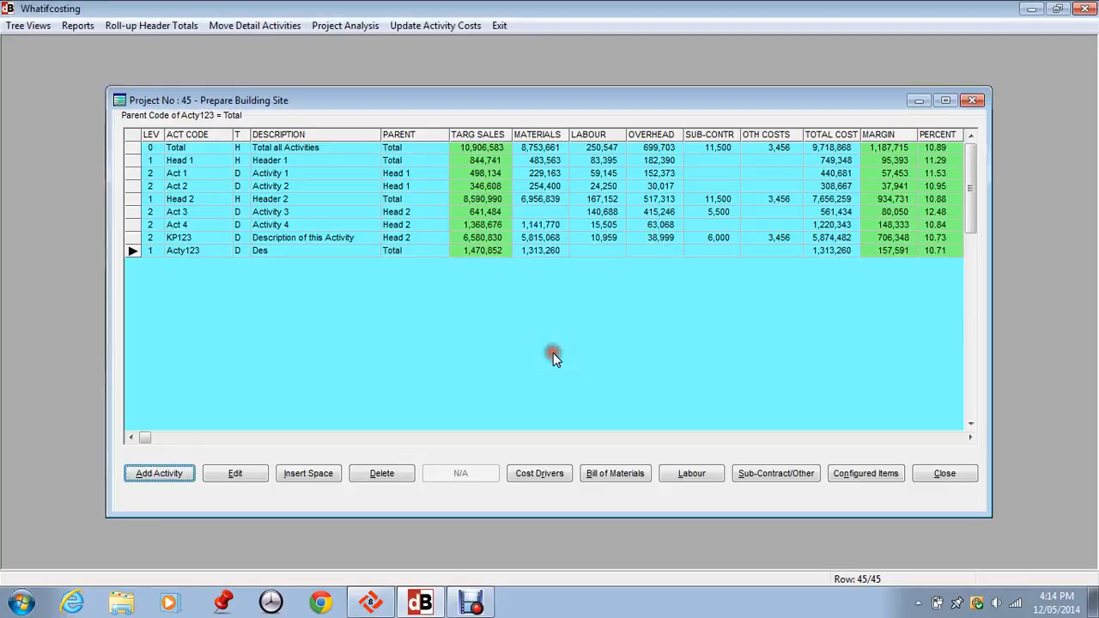
Start a new detail activity from scratch under header activity Head 1
{"action": "left_click", "coordinate": [187, 199]}
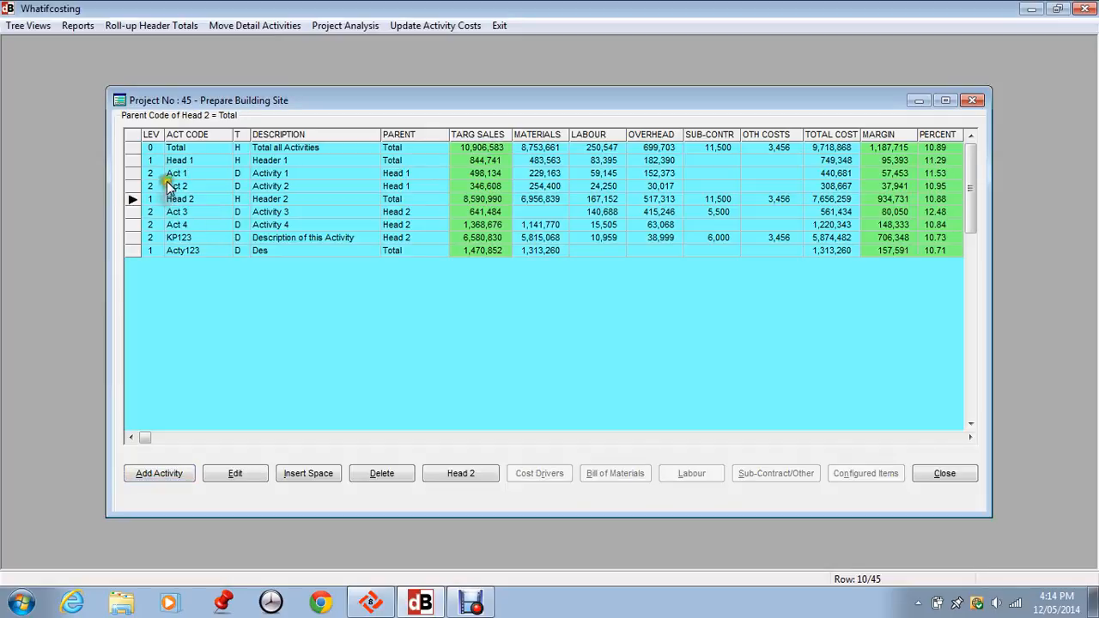
{"action": "left_click", "coordinate": [177, 148]}
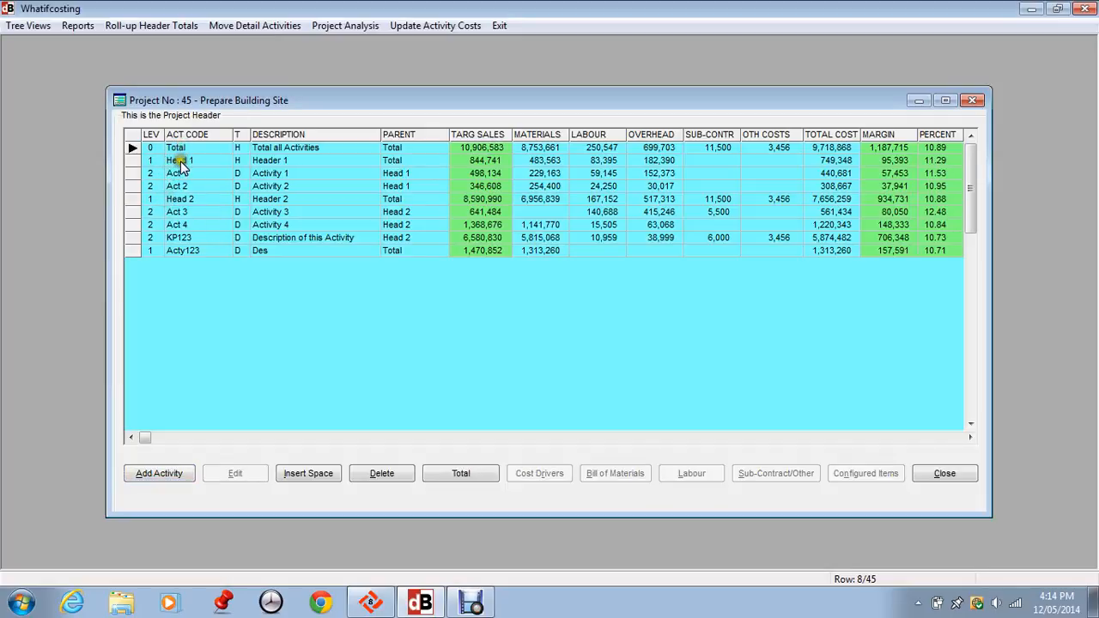
{"action": "left_click", "coordinate": [178, 160]}
{"action": "left_click", "coordinate": [189, 199]}
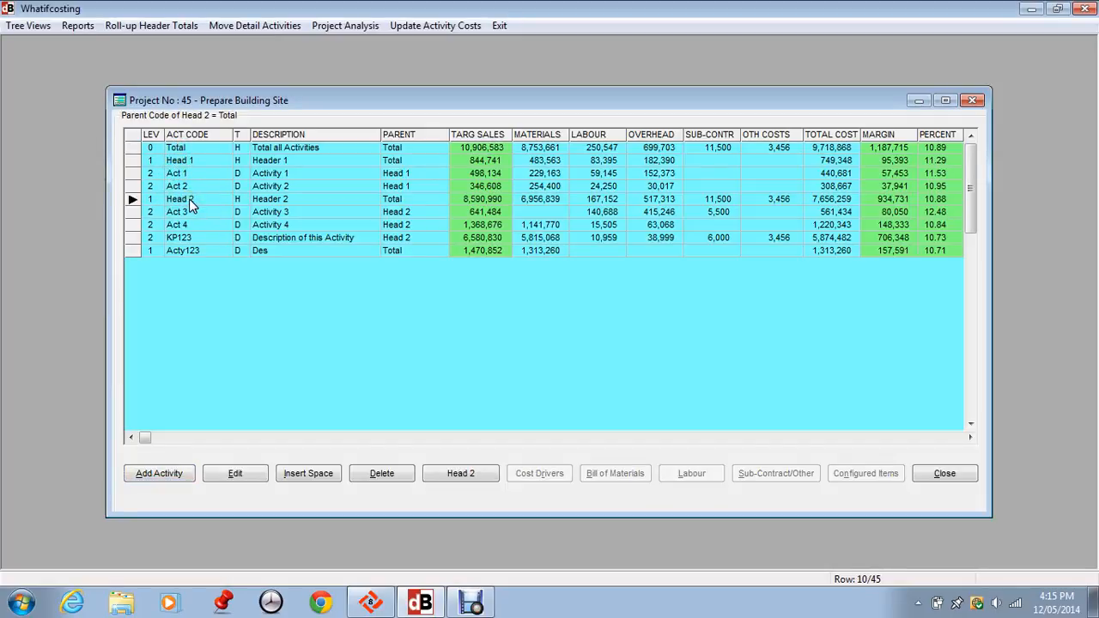
{"action": "left_click", "coordinate": [148, 164]}
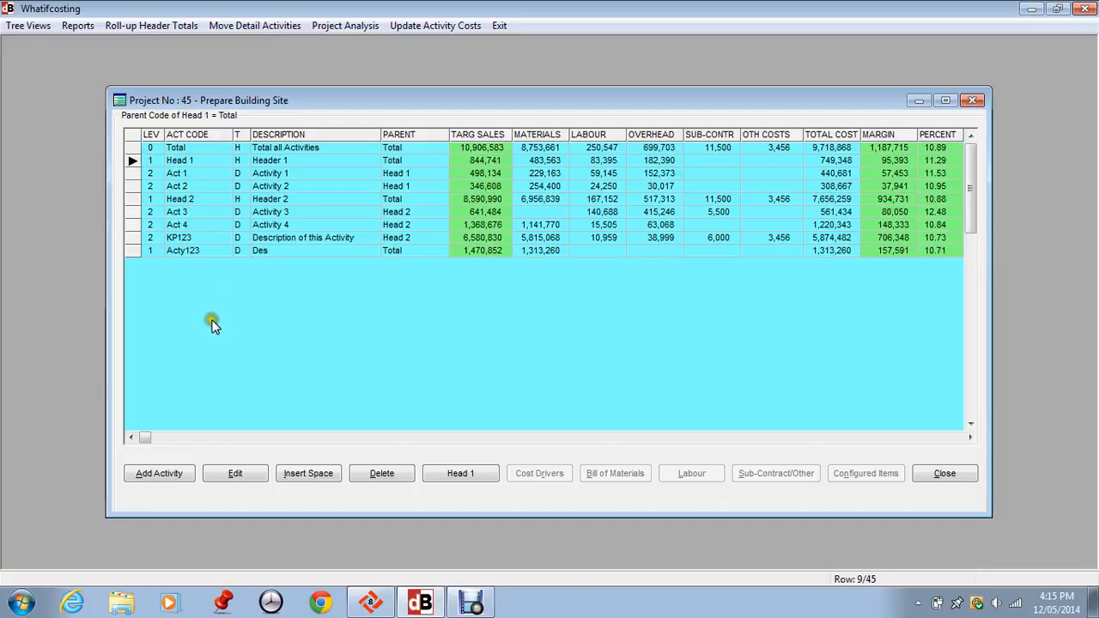
{"action": "left_click", "coordinate": [159, 471]}
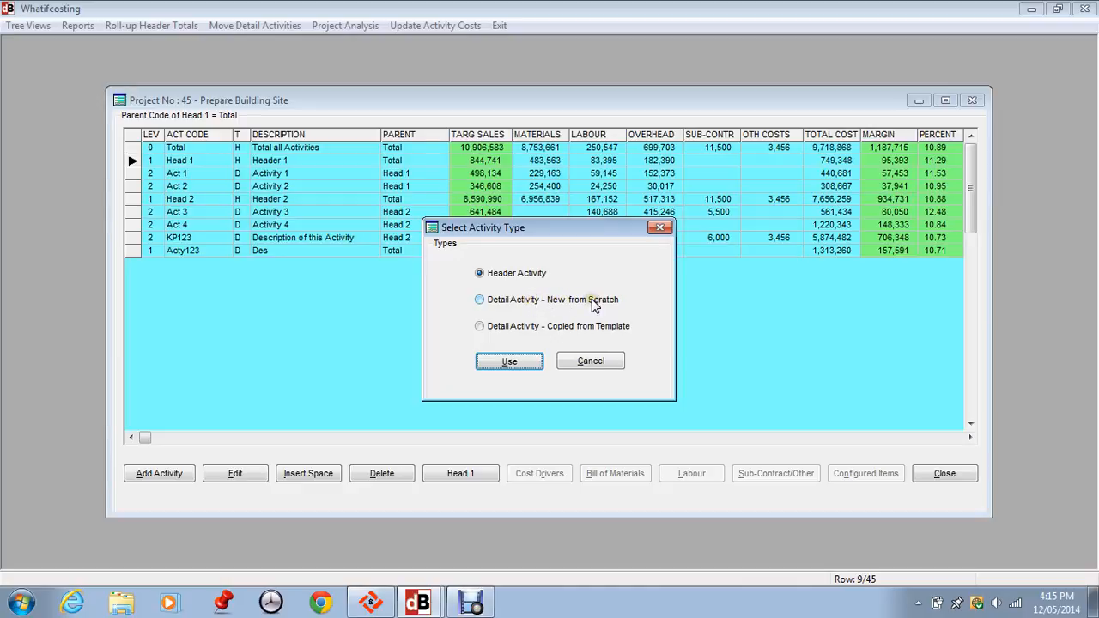
{"action": "left_click", "coordinate": [510, 328]}
{"action": "left_click", "coordinate": [502, 301]}
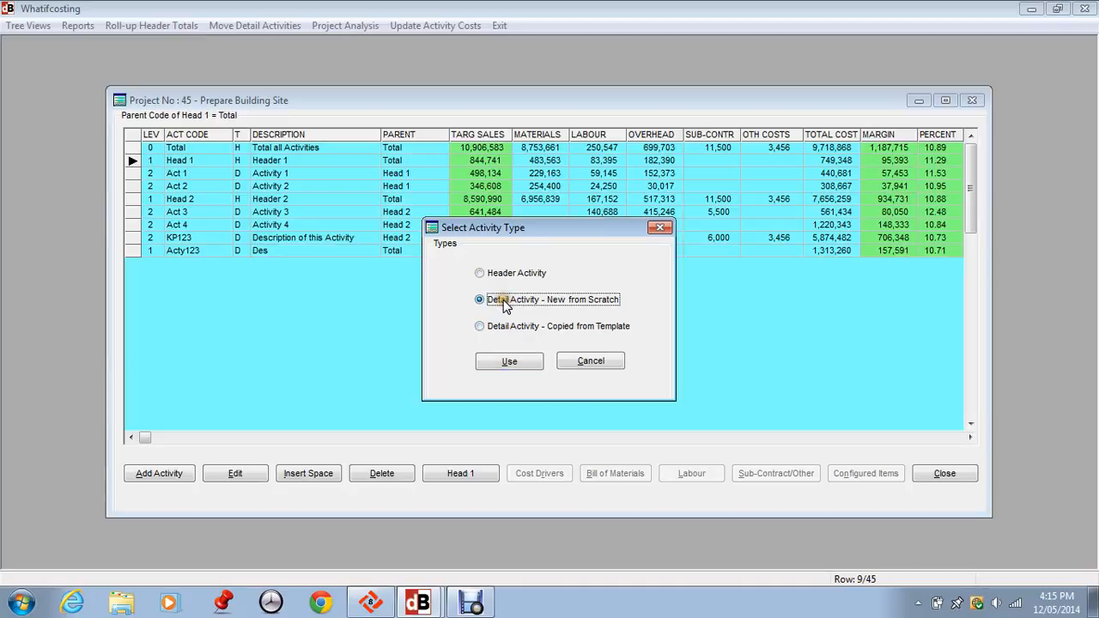
{"action": "left_click", "coordinate": [509, 362]}
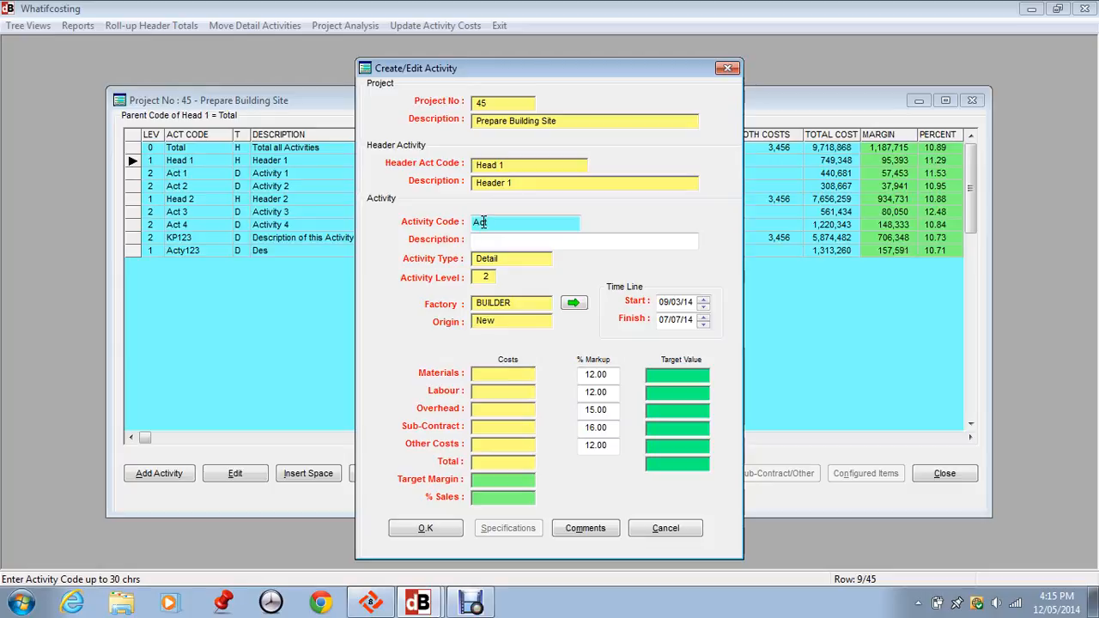
Enter Act 345 as the activity code and Activity 345 as the description
{"action": "type", "text": "5"}
{"action": "key", "text": "Tab"}
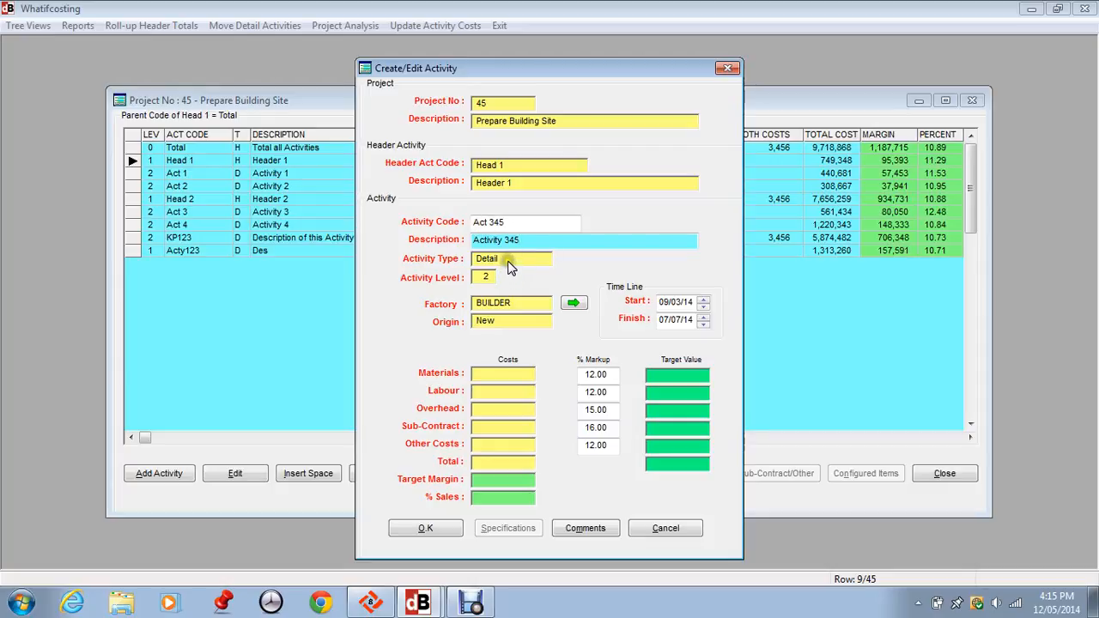
{"action": "left_click", "coordinate": [485, 278]}
Examine the available factories, the activity's origin, and its start and finish dates, keeping the existing entries
{"action": "left_click", "coordinate": [579, 306]}
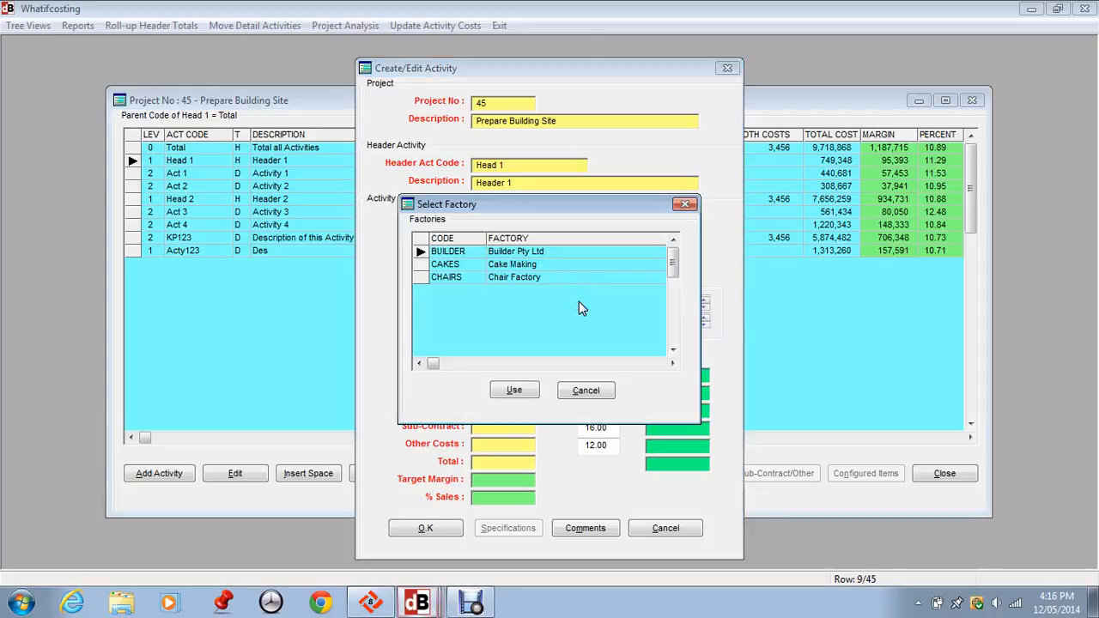
{"action": "left_click", "coordinate": [592, 387]}
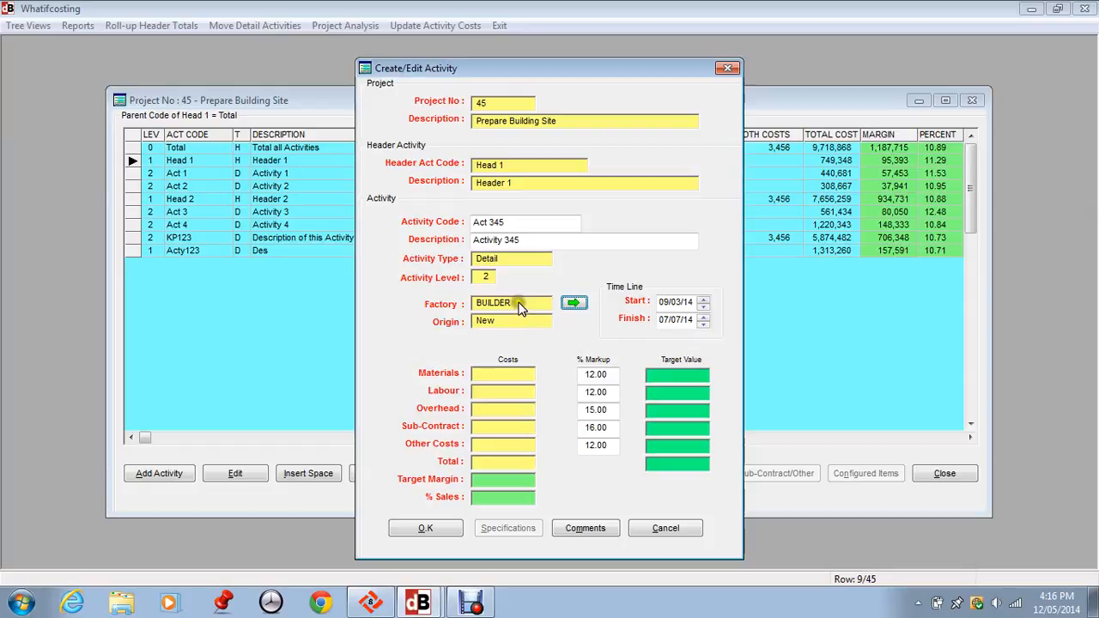
{"action": "left_click", "coordinate": [557, 305]}
{"action": "left_click", "coordinate": [494, 327]}
{"action": "left_click", "coordinate": [496, 323]}
{"action": "left_click", "coordinate": [664, 299]}
{"action": "left_click", "coordinate": [643, 321]}
{"action": "left_click", "coordinate": [678, 319]}
{"action": "left_click", "coordinate": [678, 303]}
{"action": "left_click", "coordinate": [682, 302]}
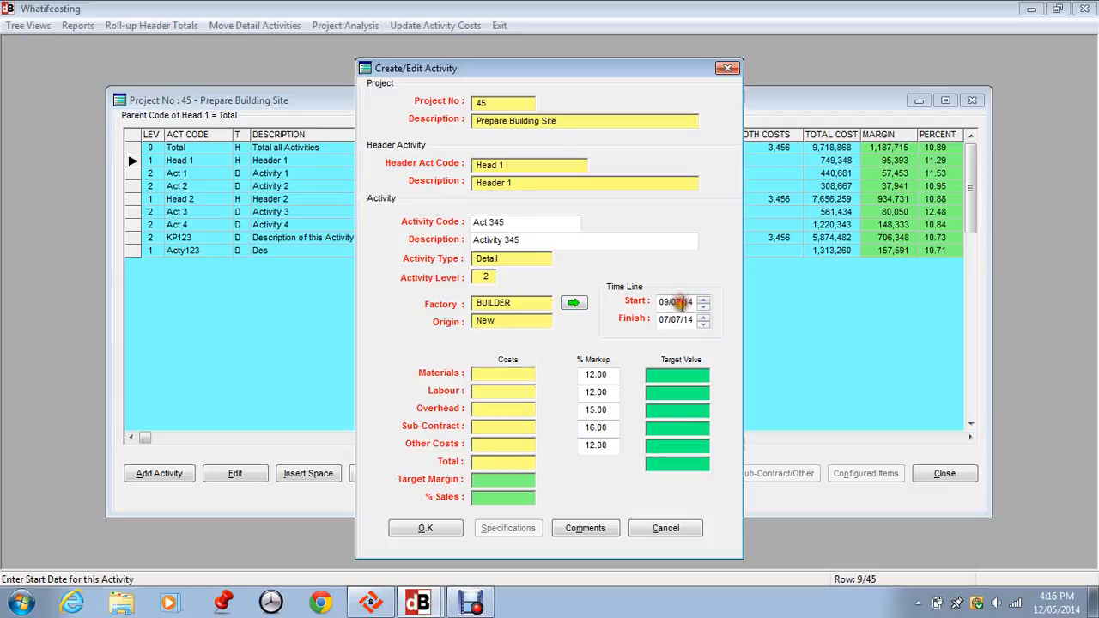
{"action": "left_click", "coordinate": [683, 319]}
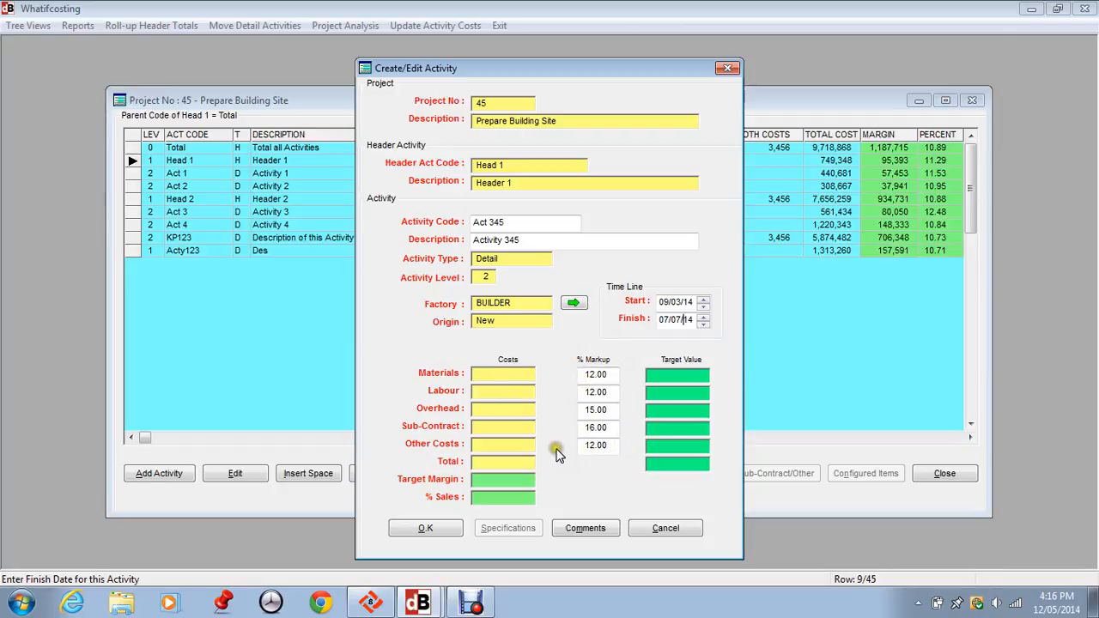
Leave the comments empty, save activity Act 345, and decline creating another activity for Head 1
{"action": "left_click", "coordinate": [578, 525]}
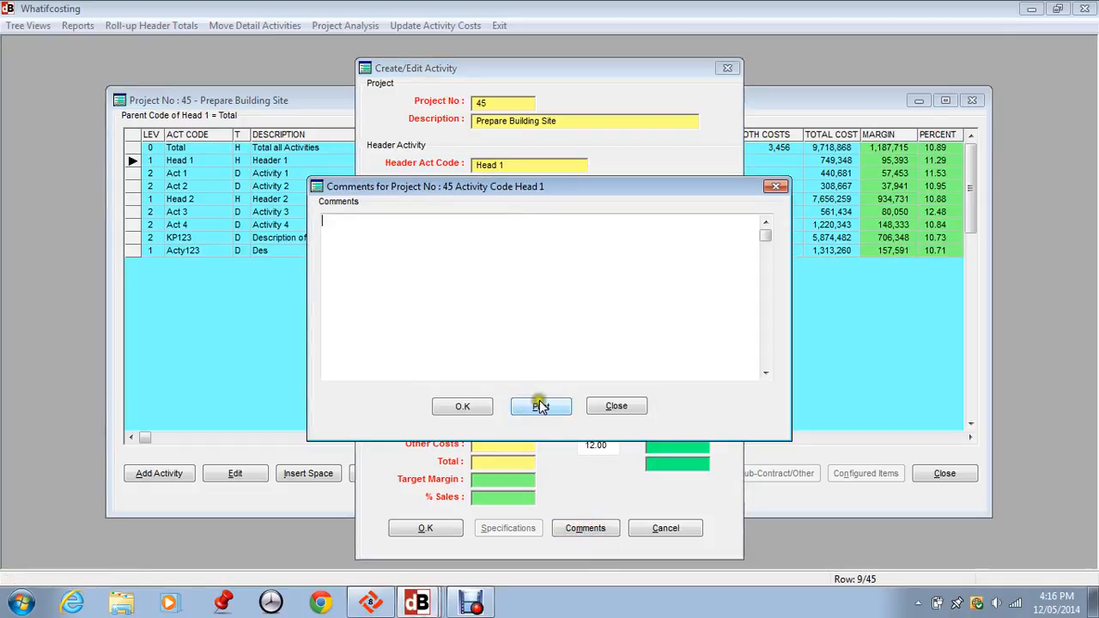
{"action": "left_click", "coordinate": [475, 406]}
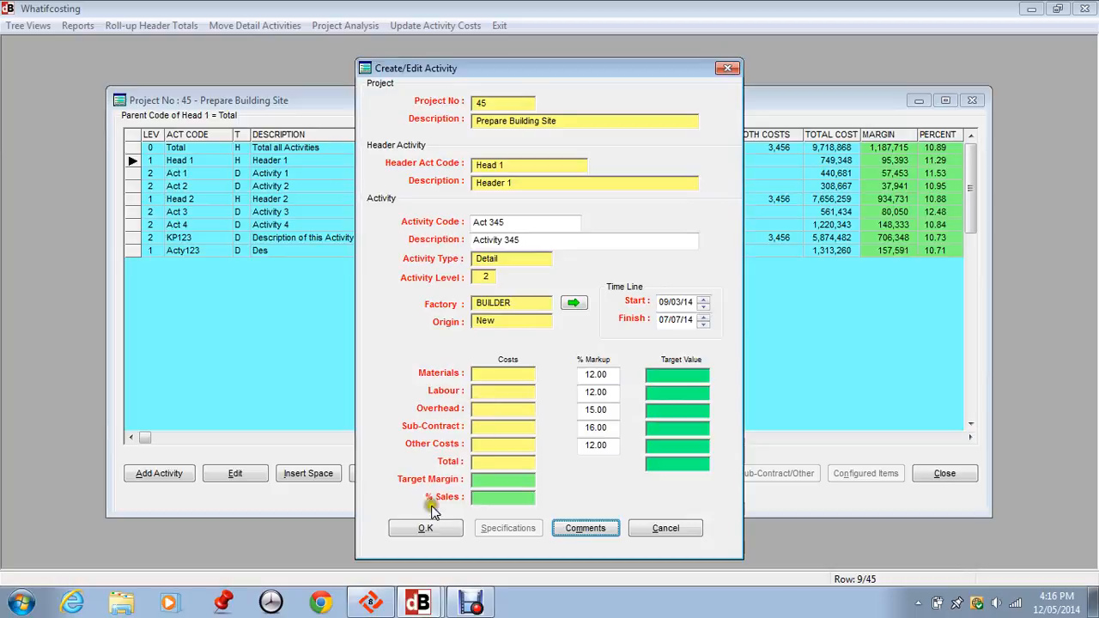
{"action": "left_click", "coordinate": [426, 527]}
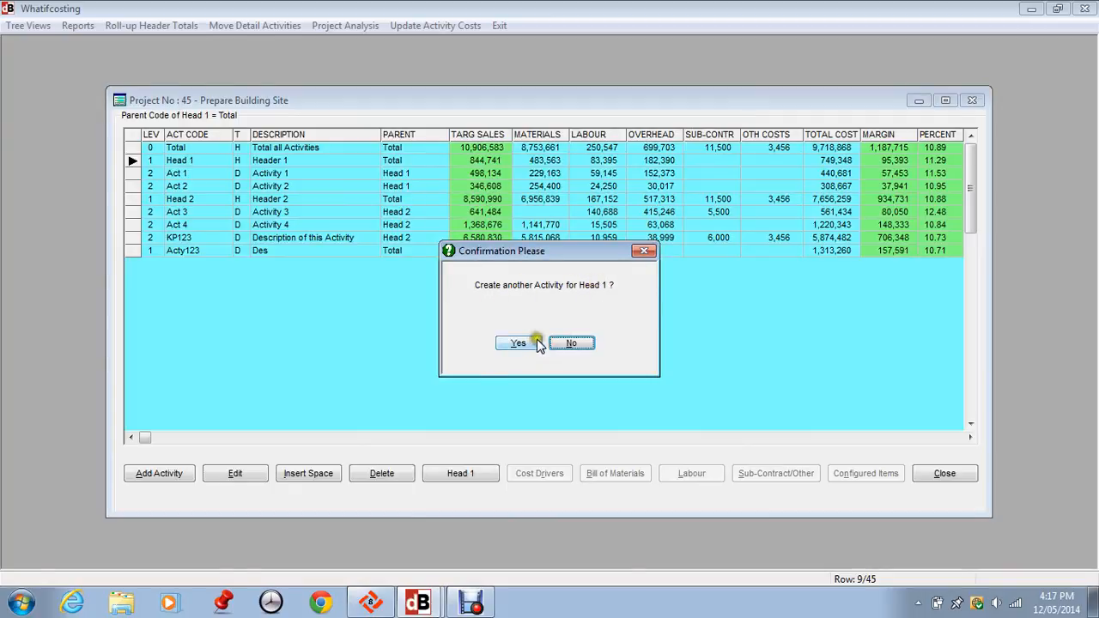
{"action": "left_click", "coordinate": [573, 344]}
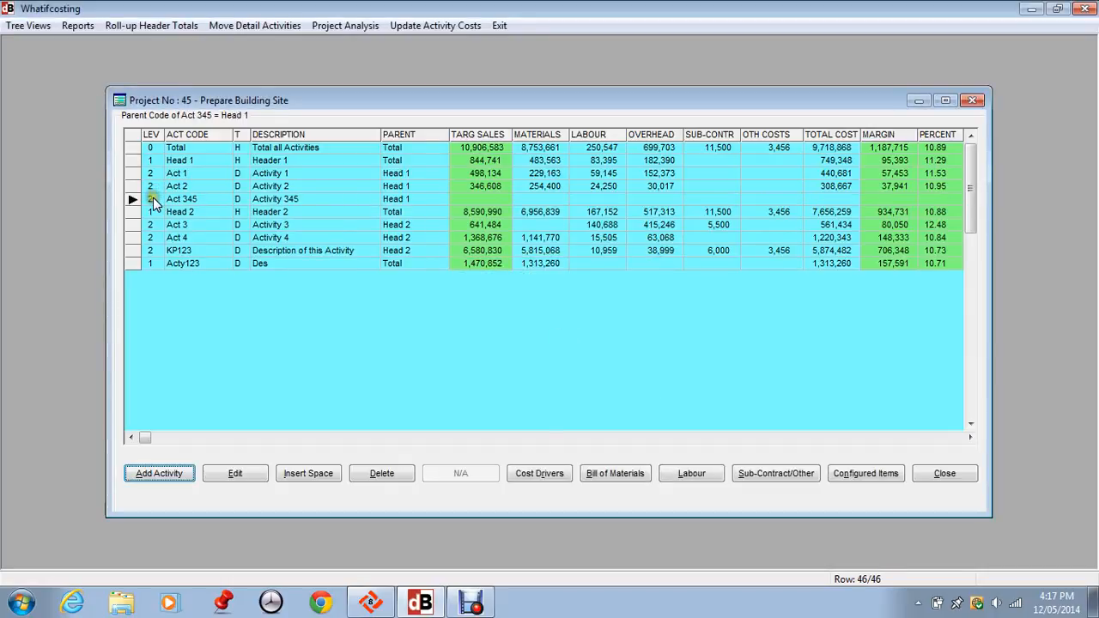
Review the level and parent of activity Act 345 alongside the activities under Head 2
{"action": "left_click", "coordinate": [209, 201]}
{"action": "left_click", "coordinate": [388, 200]}
{"action": "left_click", "coordinate": [391, 199]}
{"action": "left_click", "coordinate": [178, 237]}
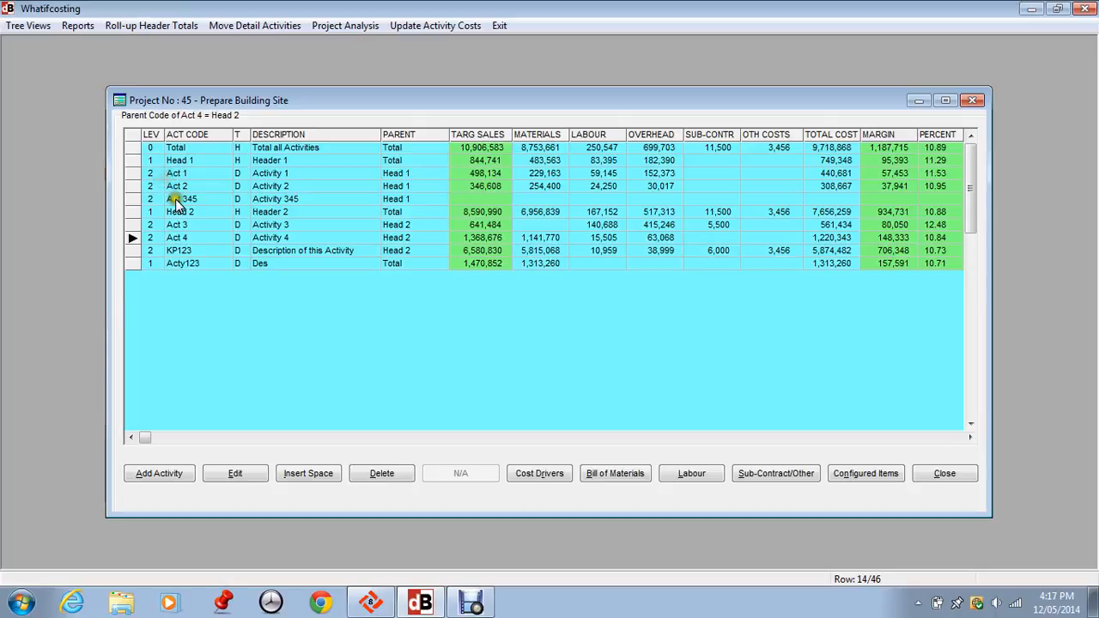
{"action": "left_click", "coordinate": [176, 200]}
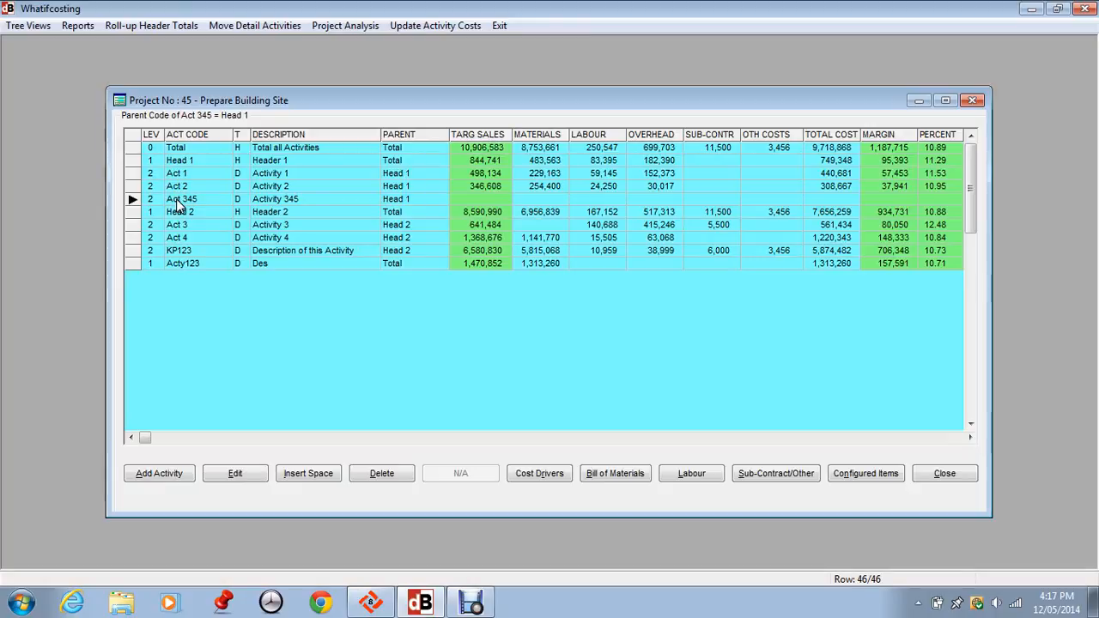
{"action": "left_click", "coordinate": [176, 211]}
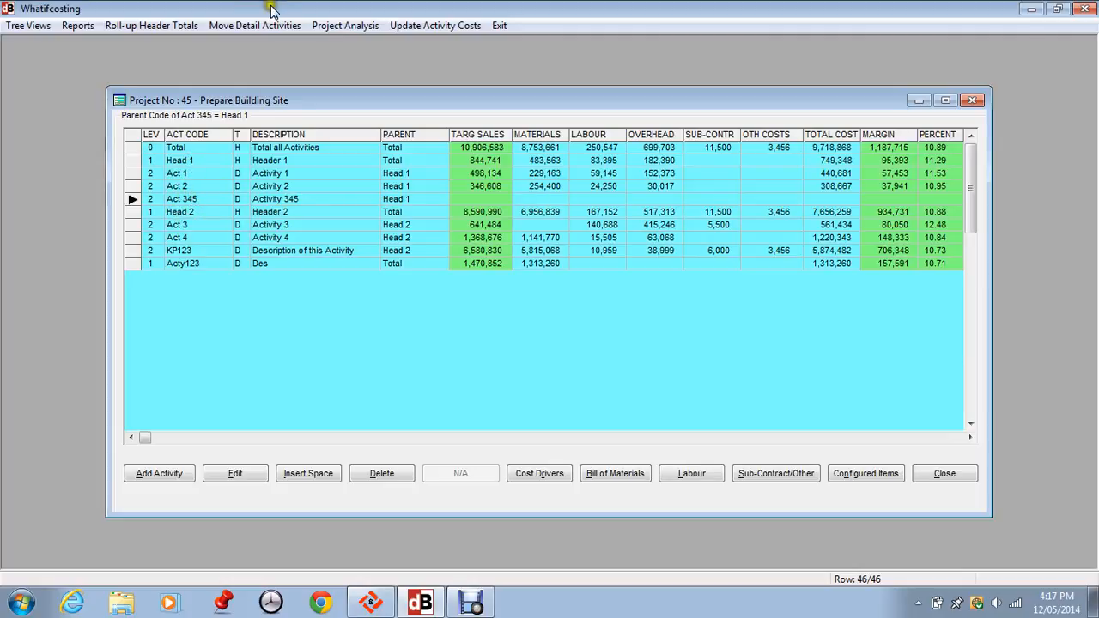
Open the Move Detail Activities function and select Act 345 as the activity to move
{"action": "left_click", "coordinate": [252, 26]}
{"action": "left_click", "coordinate": [251, 26]}
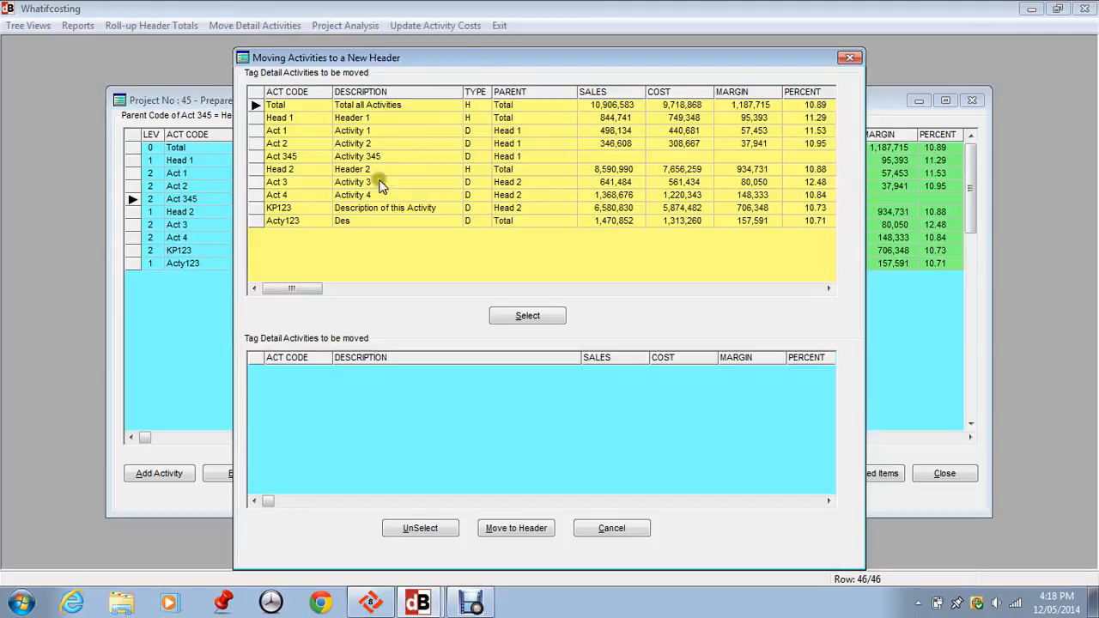
{"action": "left_click", "coordinate": [301, 158]}
{"action": "left_click", "coordinate": [530, 317]}
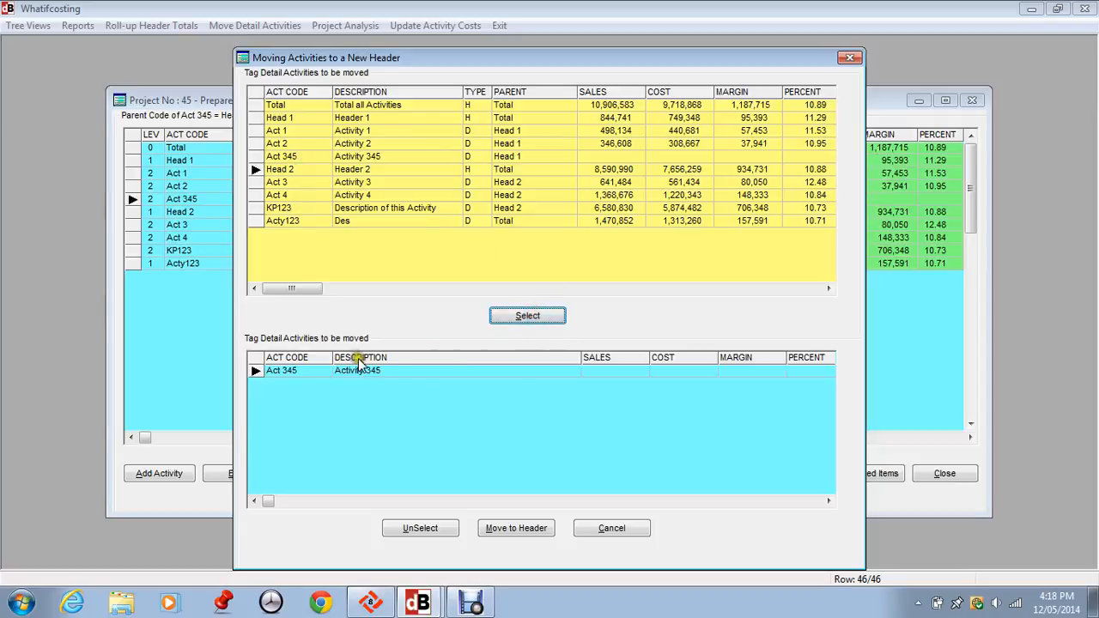
Choose Head 2 as the destination header for the selected detail activity
{"action": "left_click", "coordinate": [519, 530]}
{"action": "left_click", "coordinate": [623, 307]}
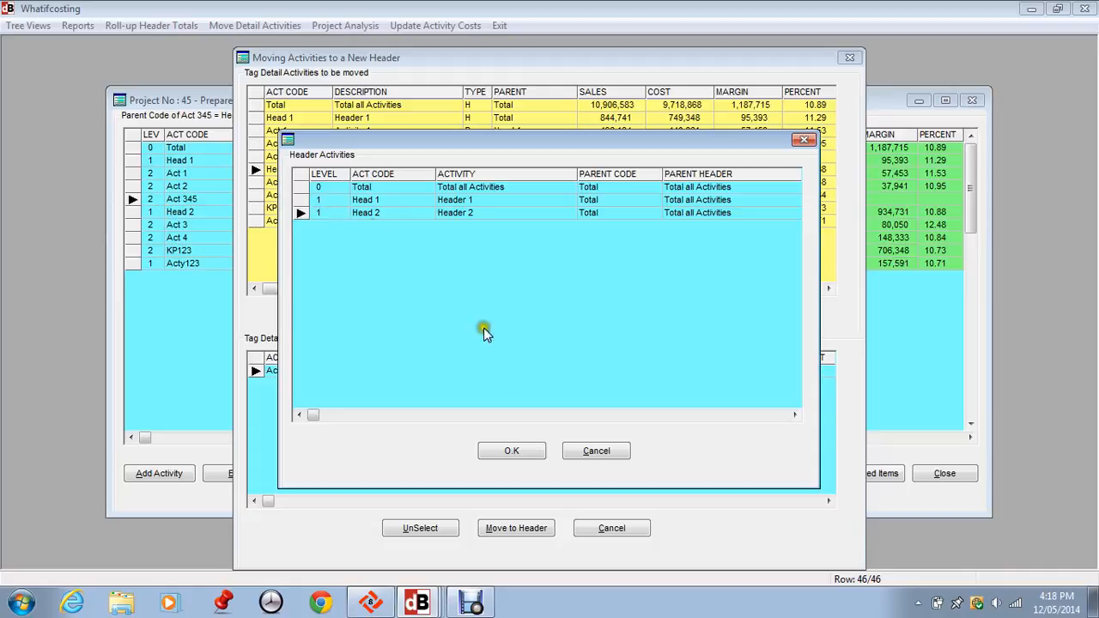
{"action": "left_click", "coordinate": [512, 451]}
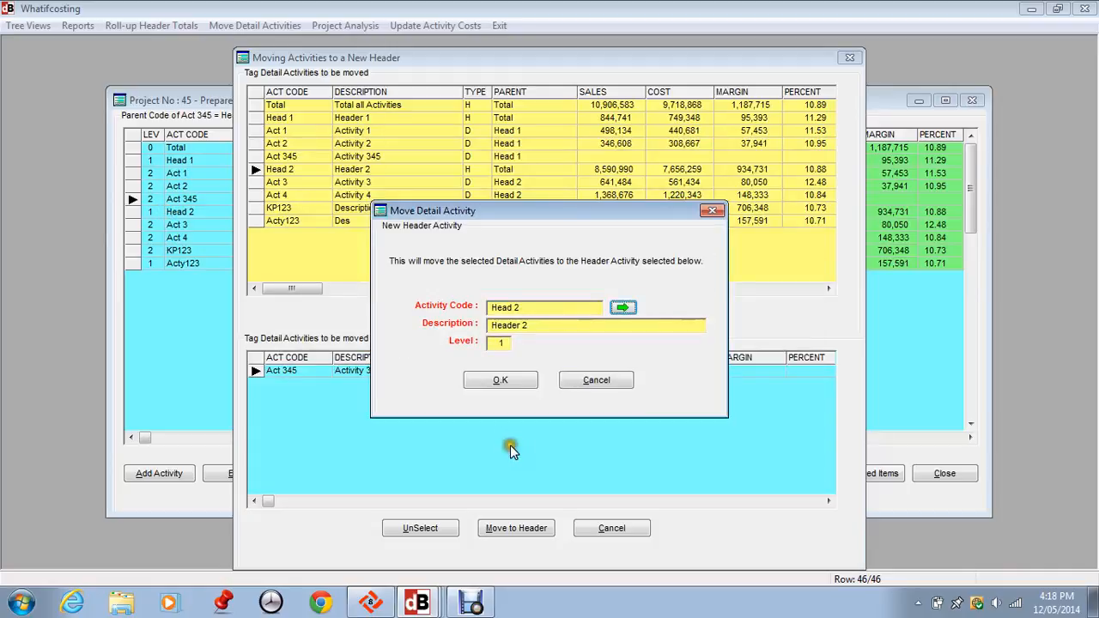
Confirm the move of detail activity Act 345 to header Head 2
{"action": "left_click", "coordinate": [502, 379]}
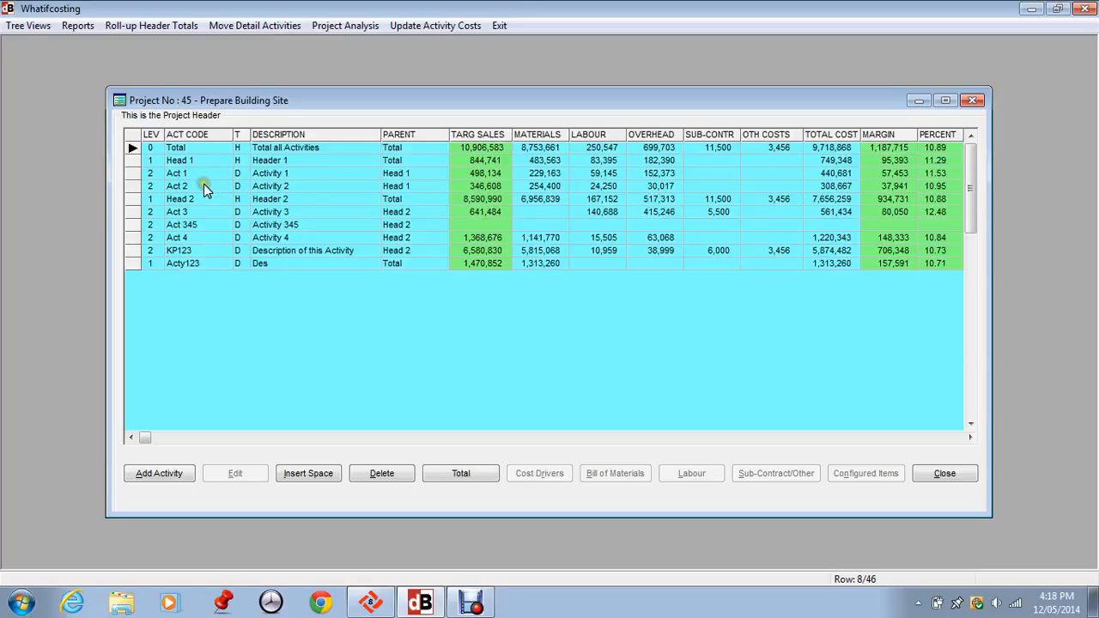
Move detail activity Act 2 from Head 1 to header Head 2 with Move Detail Activities
{"action": "left_click", "coordinate": [152, 188]}
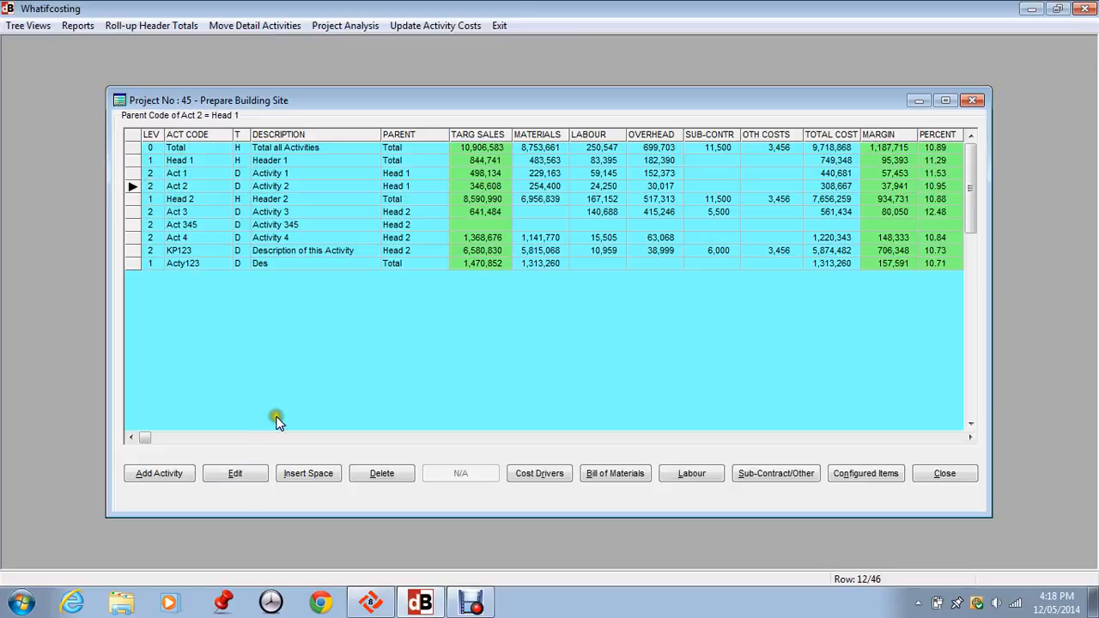
{"action": "left_click", "coordinate": [254, 28]}
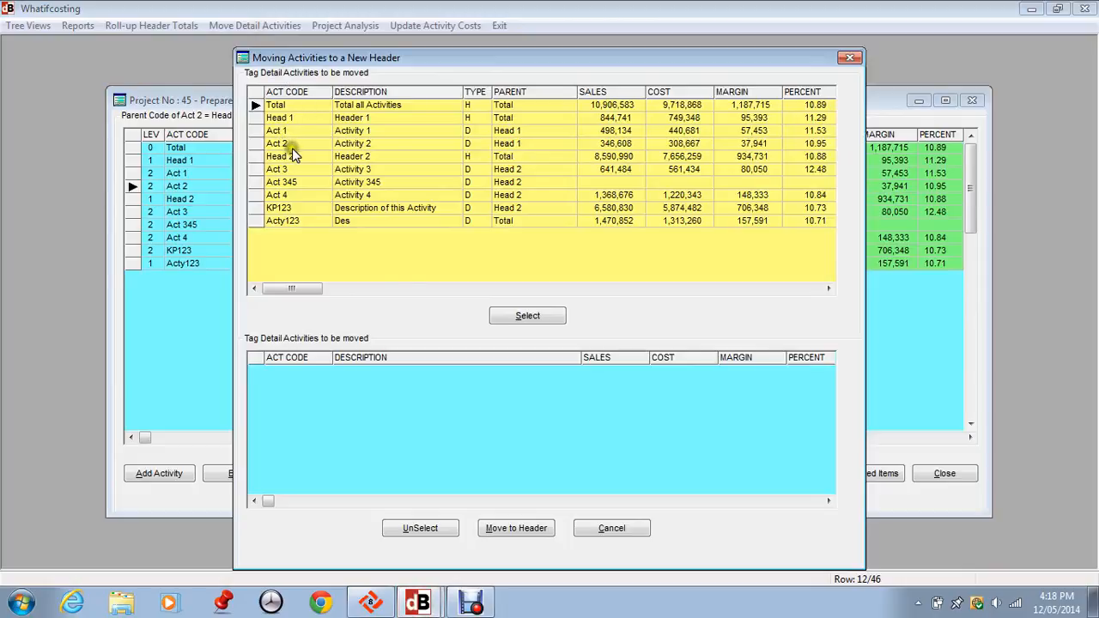
{"action": "left_click", "coordinate": [284, 143]}
{"action": "left_click", "coordinate": [527, 316]}
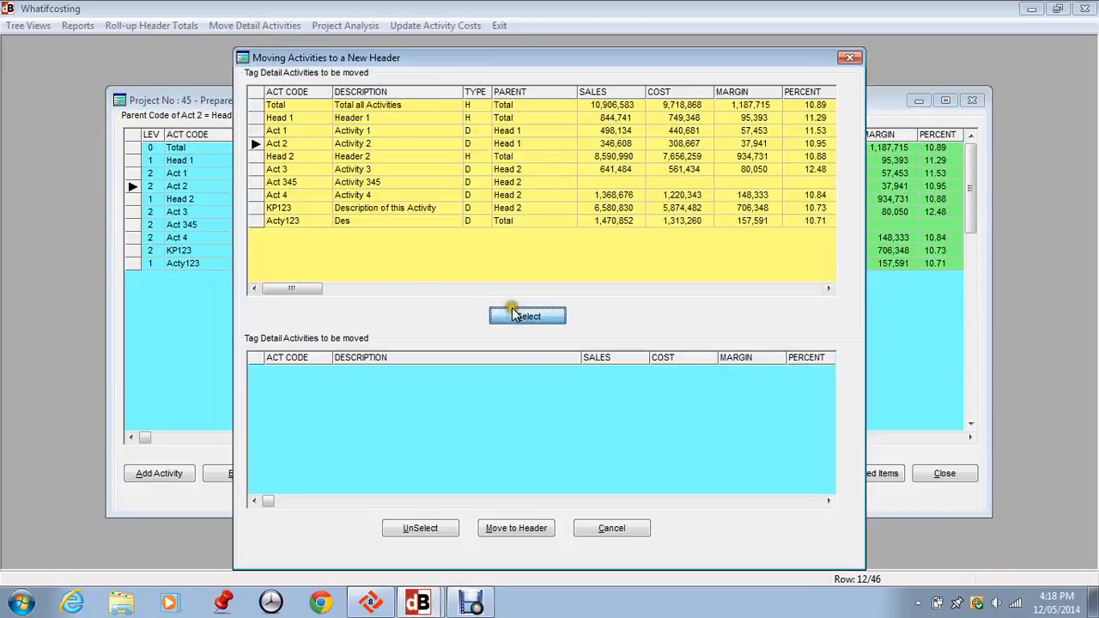
{"action": "left_click", "coordinate": [527, 529]}
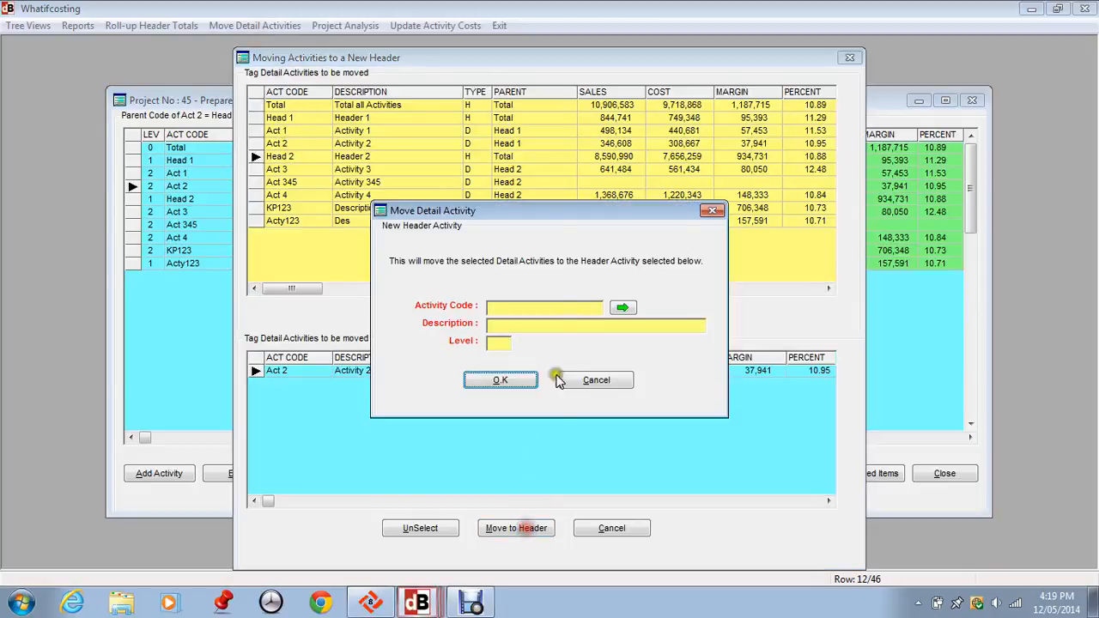
{"action": "left_click", "coordinate": [623, 308]}
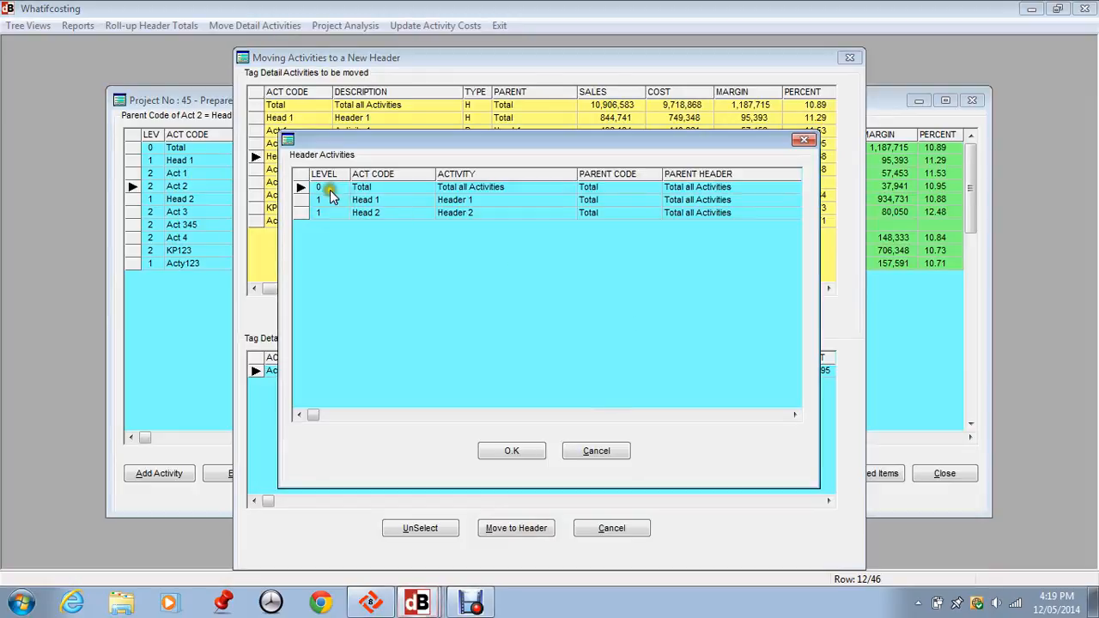
{"action": "left_click", "coordinate": [496, 452]}
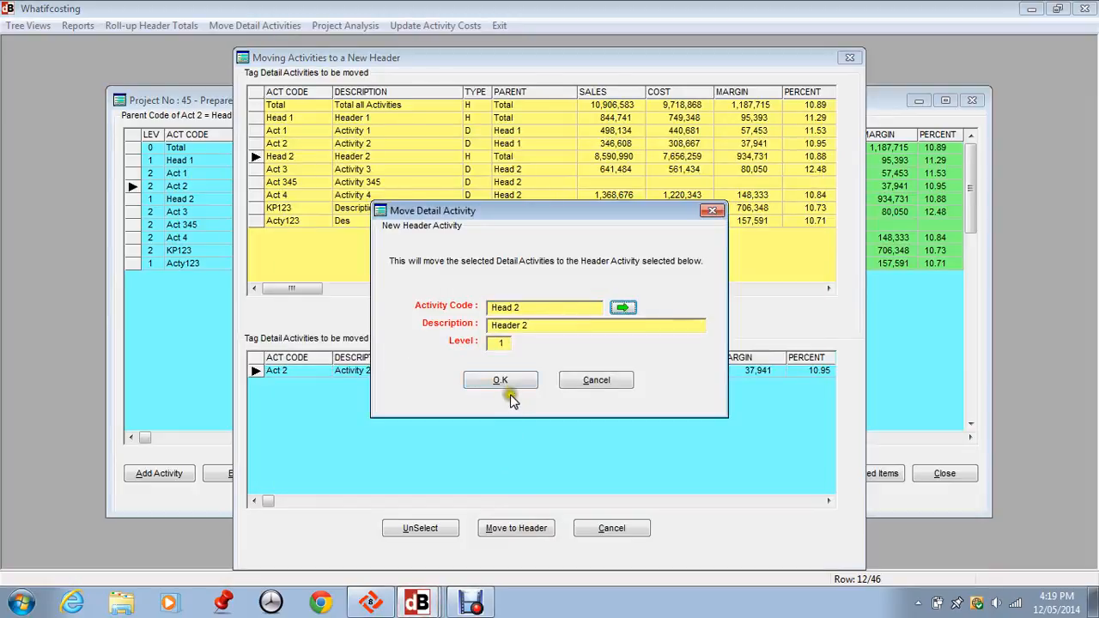
{"action": "left_click", "coordinate": [507, 380]}
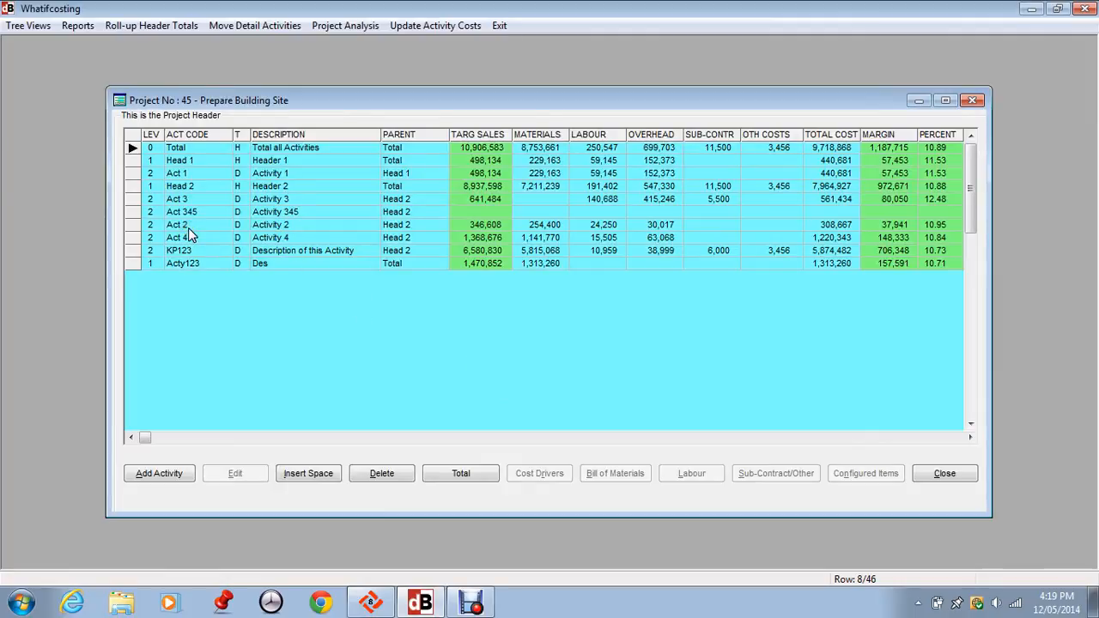
Roll up the header totals to recalculate all heading activity costs and total project costs
{"action": "left_click", "coordinate": [252, 223]}
{"action": "left_click", "coordinate": [130, 24]}
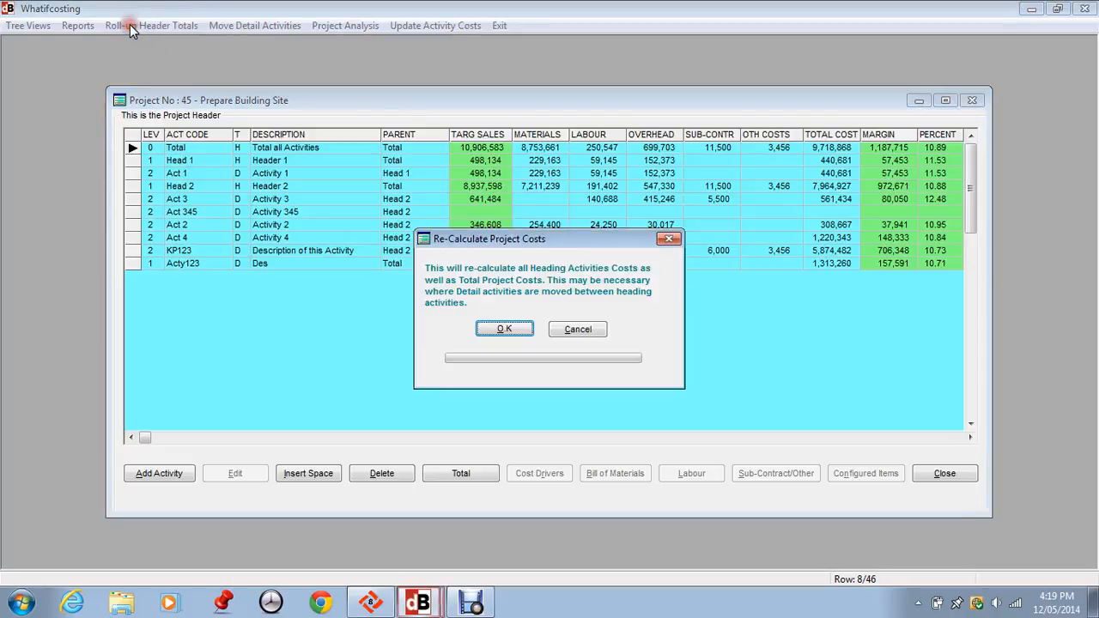
{"action": "left_click", "coordinate": [508, 332]}
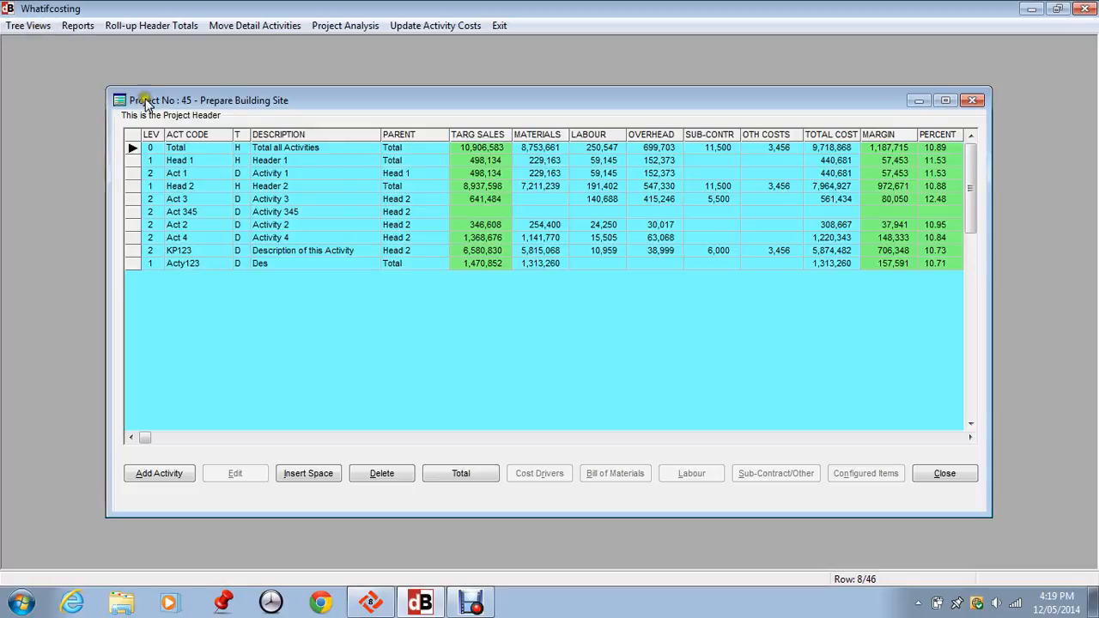
{"action": "left_click", "coordinate": [85, 25]}
{"action": "mouse_move", "coordinate": [97, 49]}
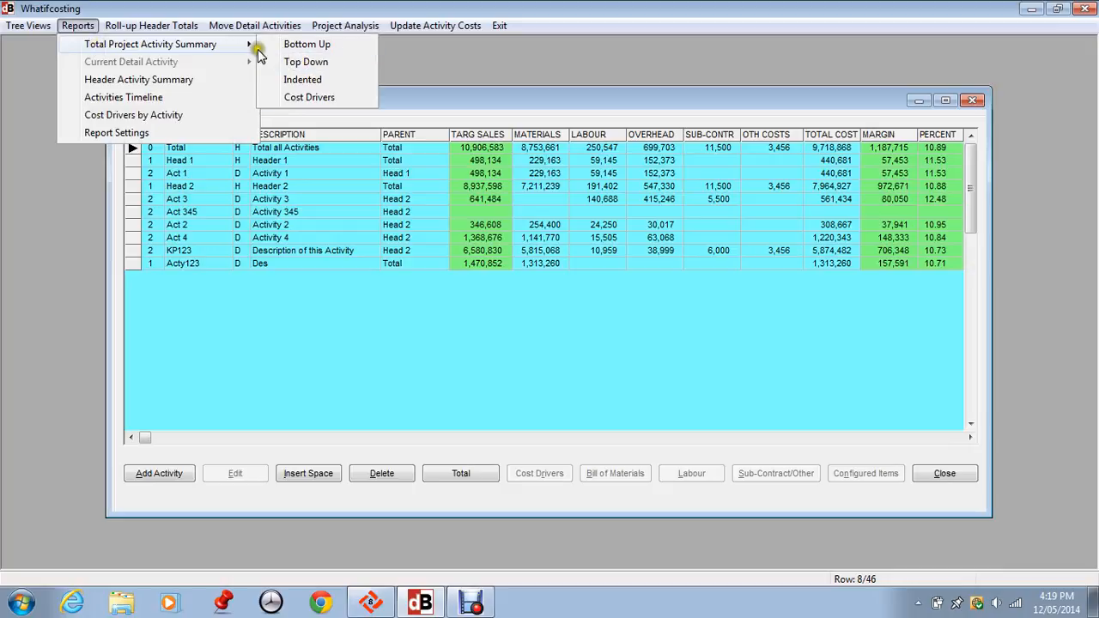
{"action": "left_click", "coordinate": [87, 26]}
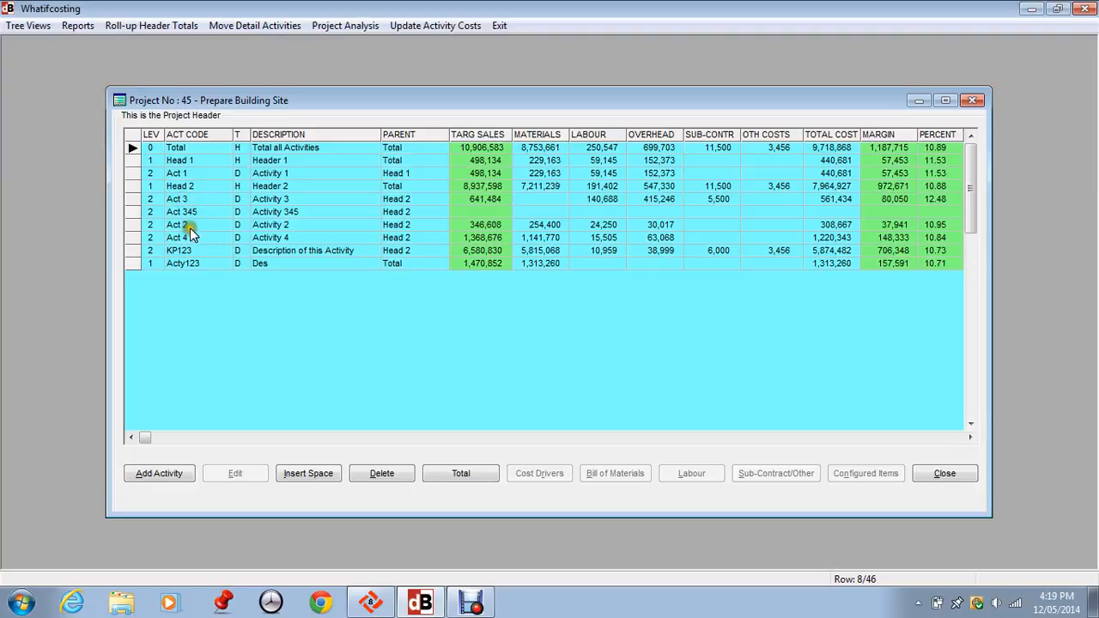
Request the Header Activity Summary report for Head 1, cancel its printing, and dismiss the notice
{"action": "left_click", "coordinate": [193, 161]}
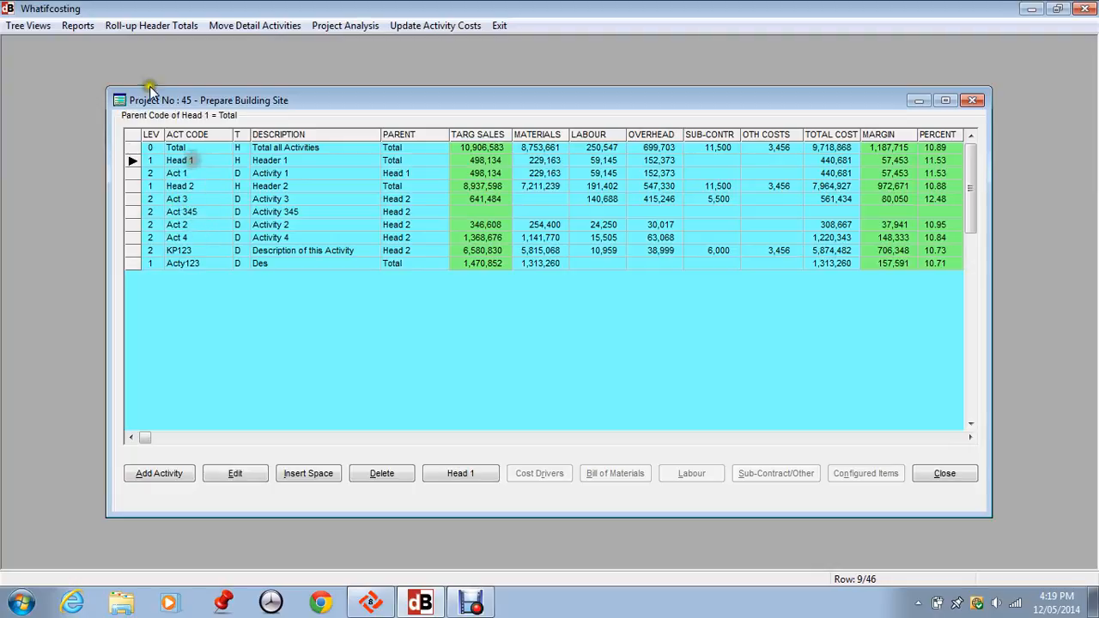
{"action": "left_click", "coordinate": [83, 26]}
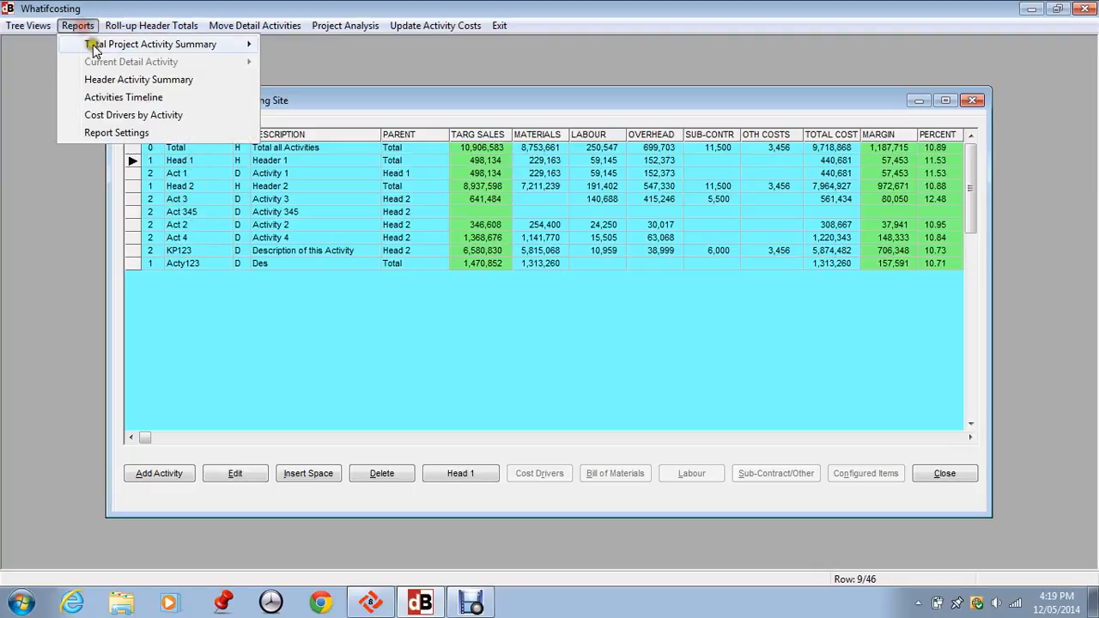
{"action": "left_click", "coordinate": [146, 79]}
{"action": "left_click", "coordinate": [537, 367]}
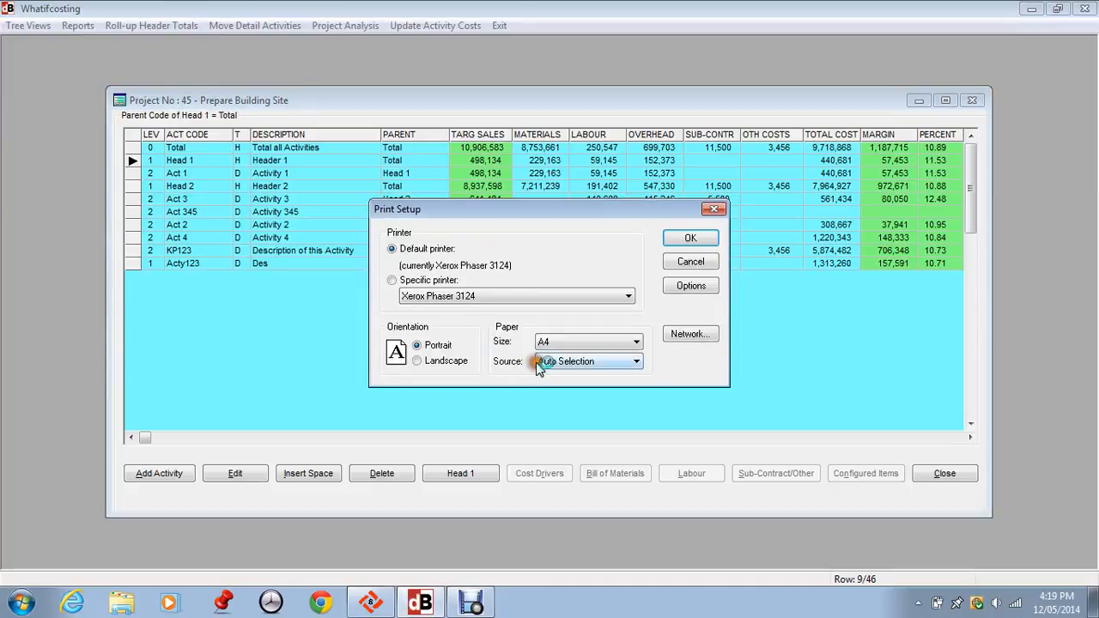
{"action": "left_click", "coordinate": [696, 262]}
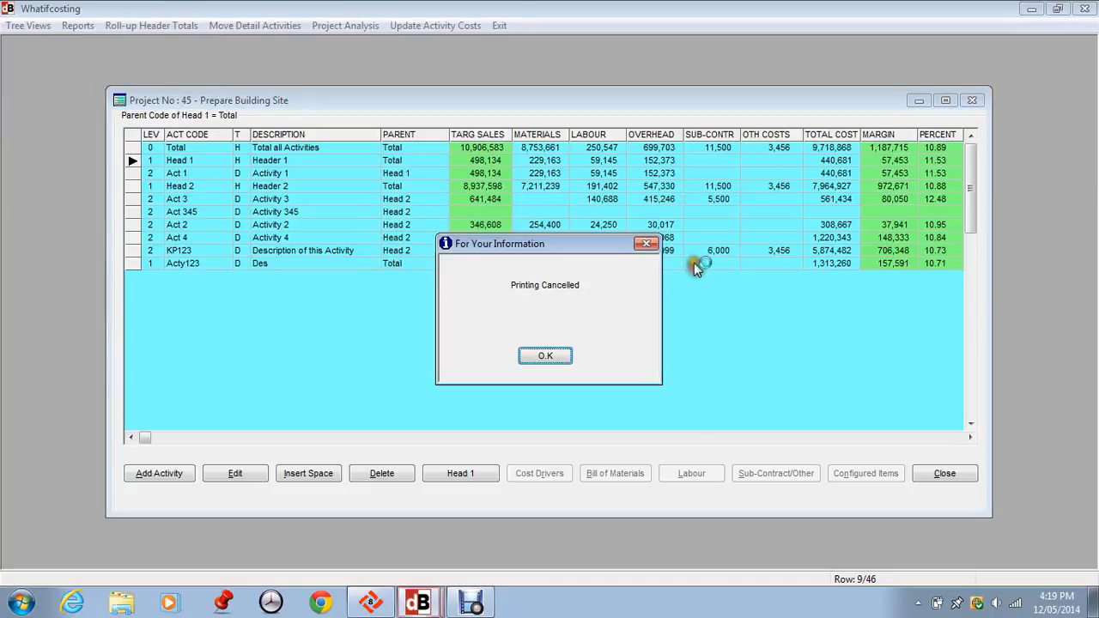
{"action": "left_click", "coordinate": [543, 356]}
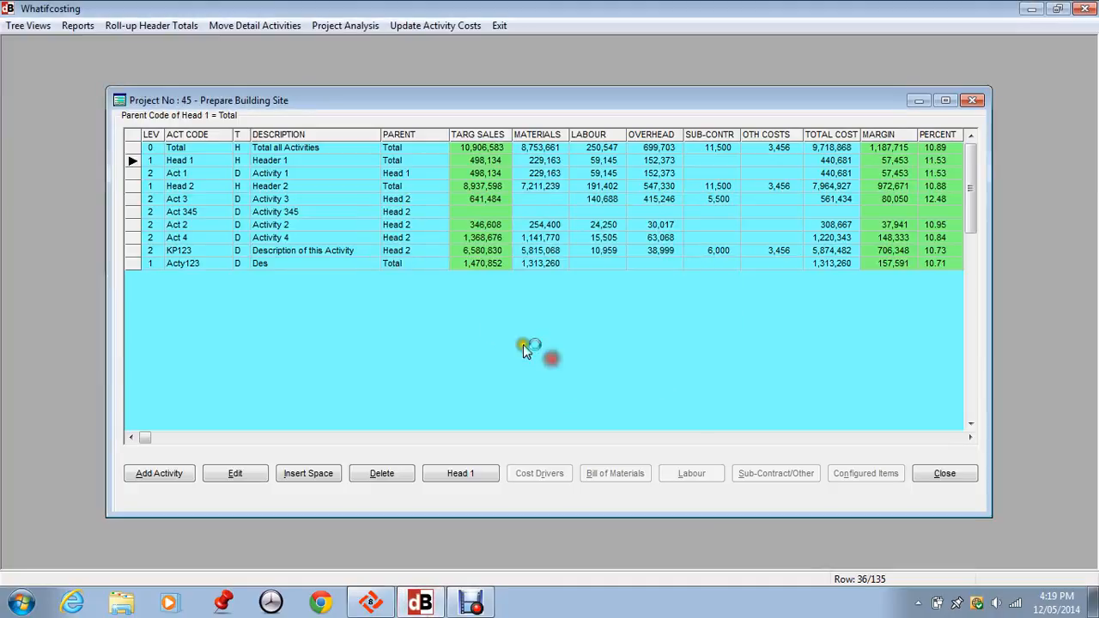
Examine the Estimated Total Costs tree view with Head 1 and Head 2 expanded, and close it
{"action": "left_click", "coordinate": [17, 26]}
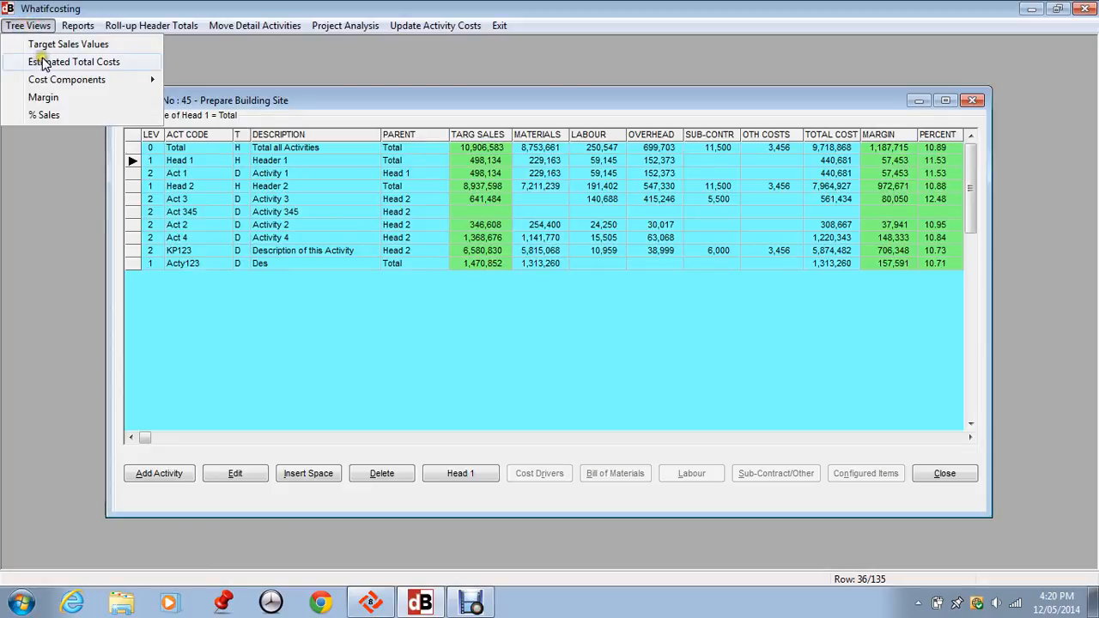
{"action": "mouse_move", "coordinate": [62, 84]}
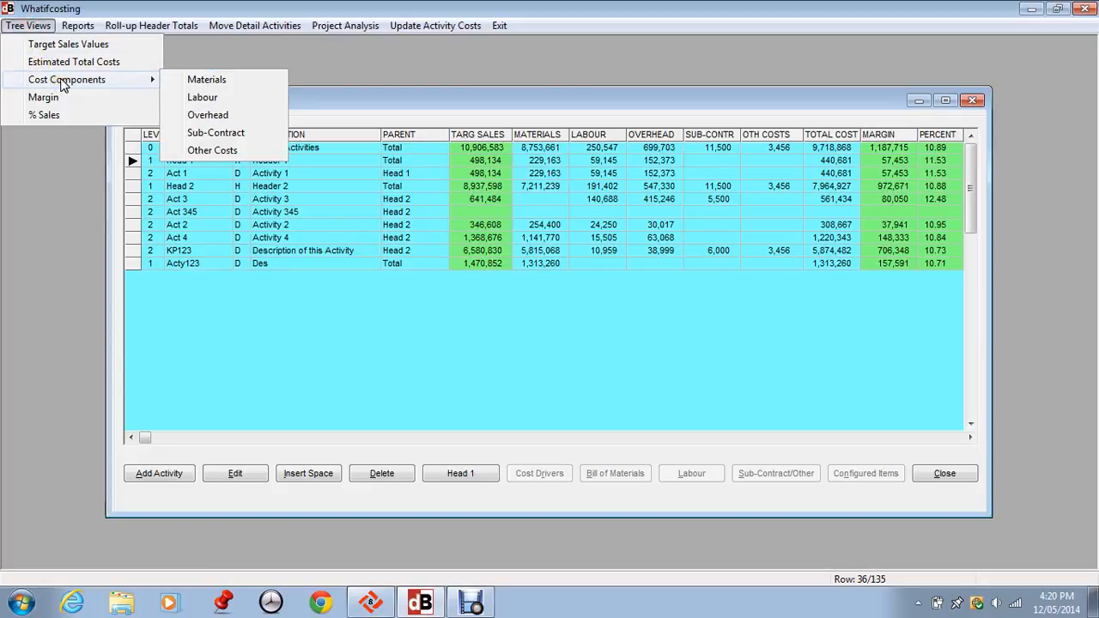
{"action": "left_click", "coordinate": [231, 83]}
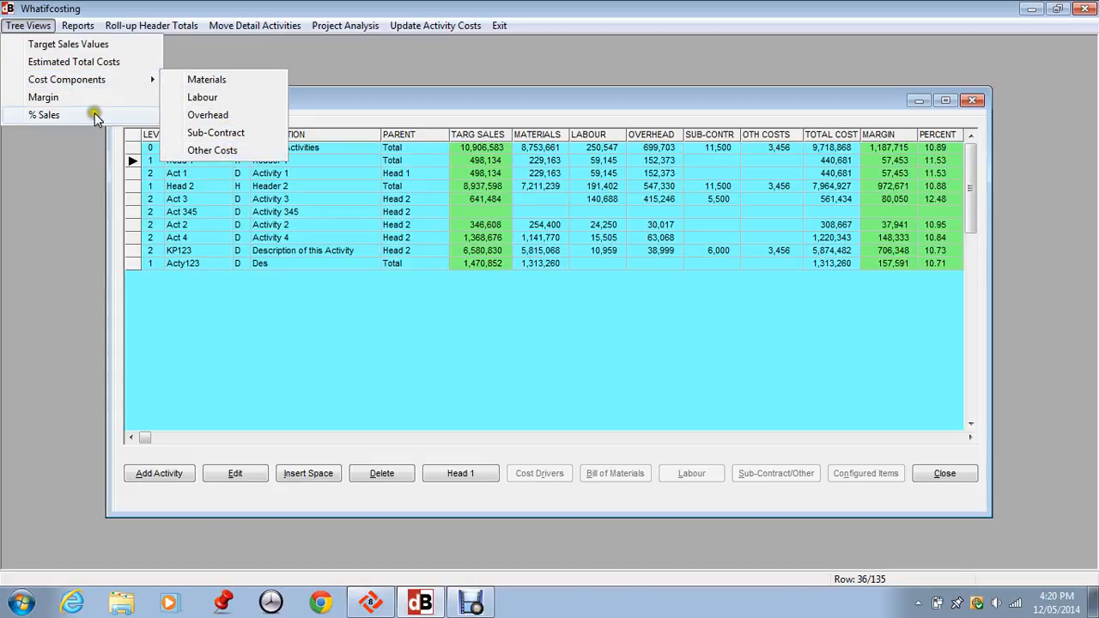
{"action": "left_click", "coordinate": [90, 62]}
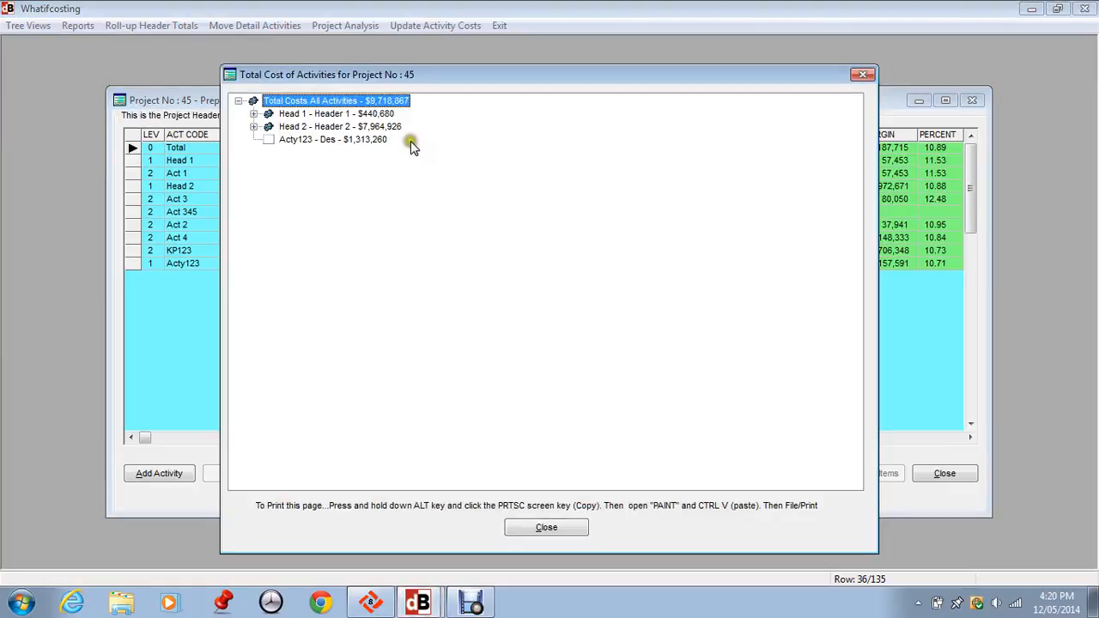
{"action": "left_click_drag", "start_coordinate": [445, 74], "coordinate": [456, 186]}
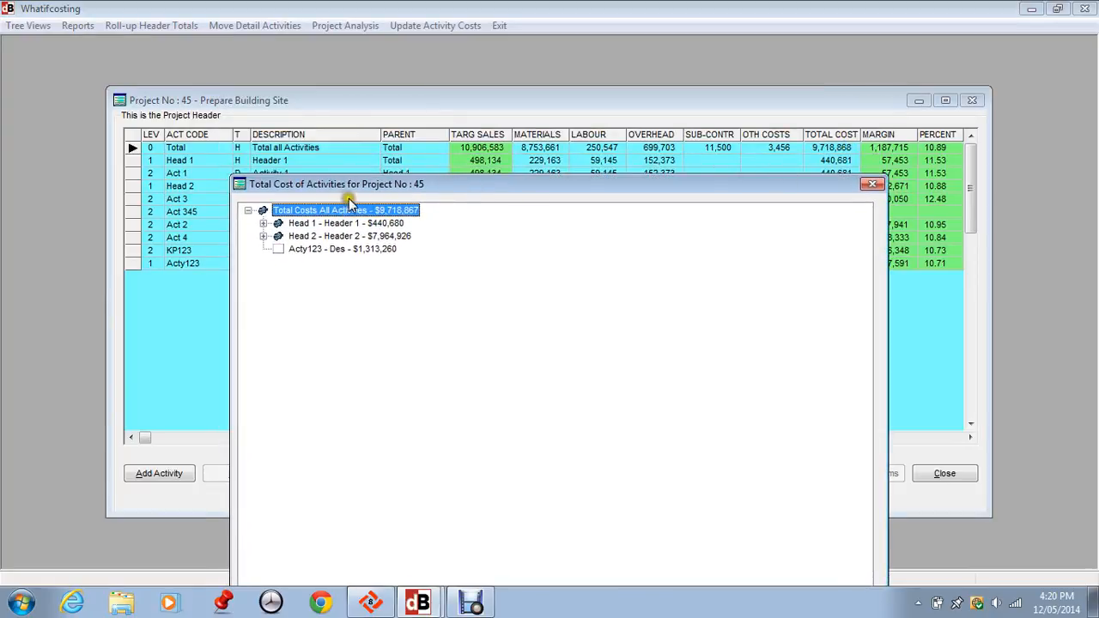
{"action": "left_click", "coordinate": [262, 225]}
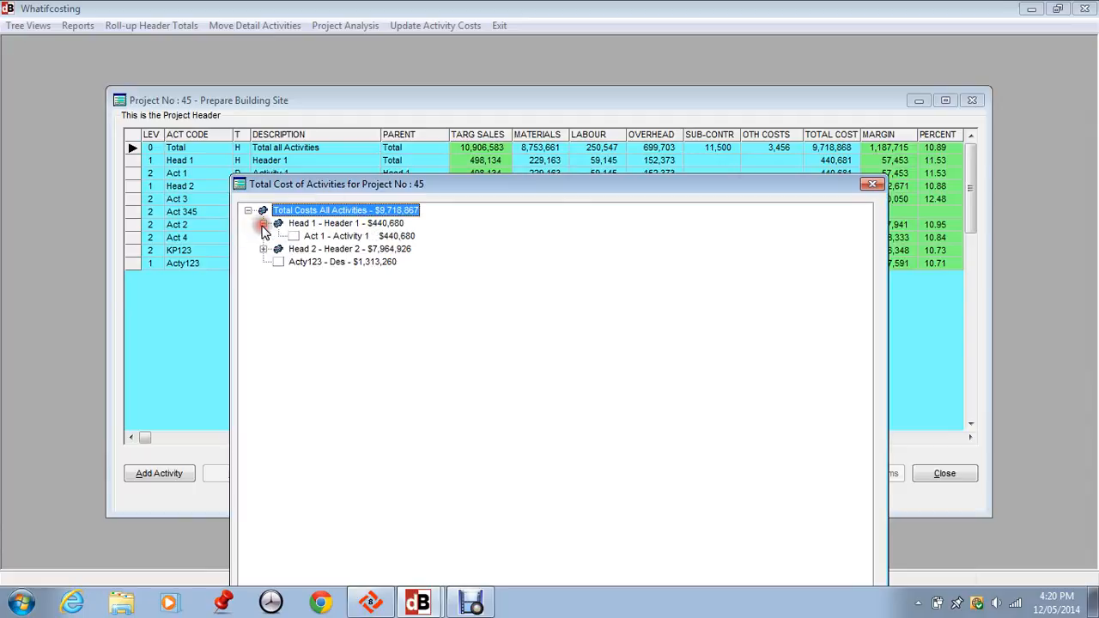
{"action": "left_click", "coordinate": [262, 249]}
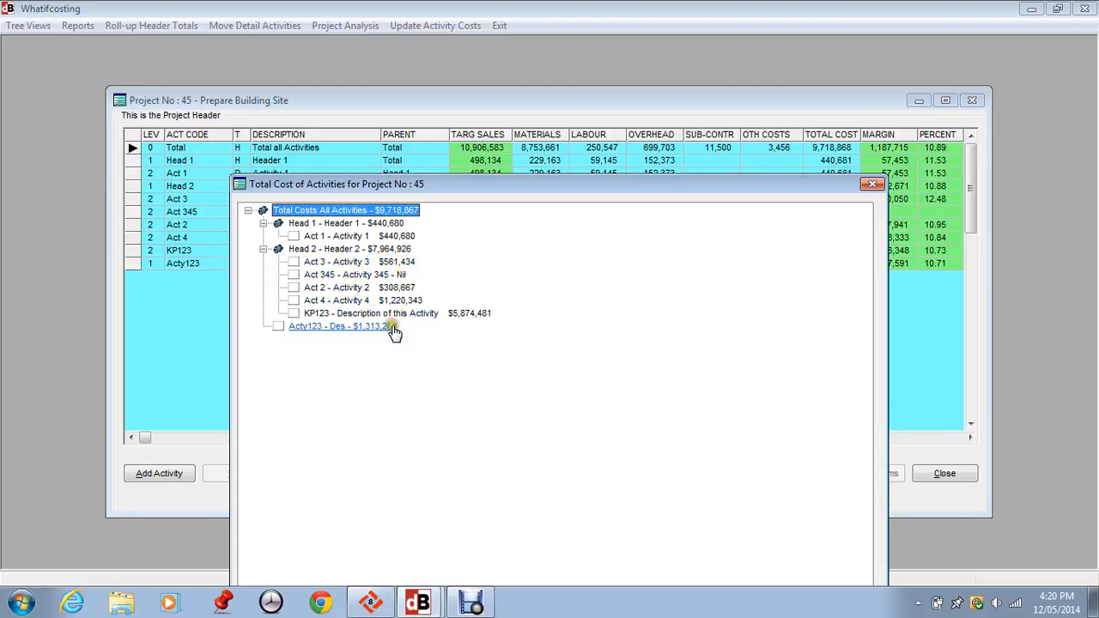
{"action": "left_click", "coordinate": [872, 185]}
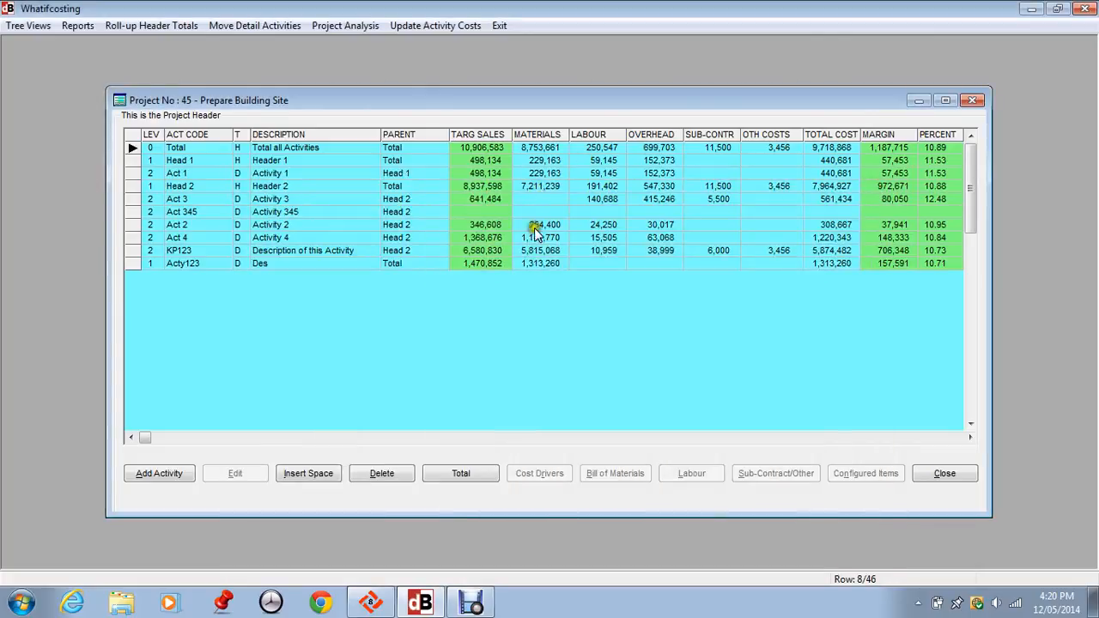